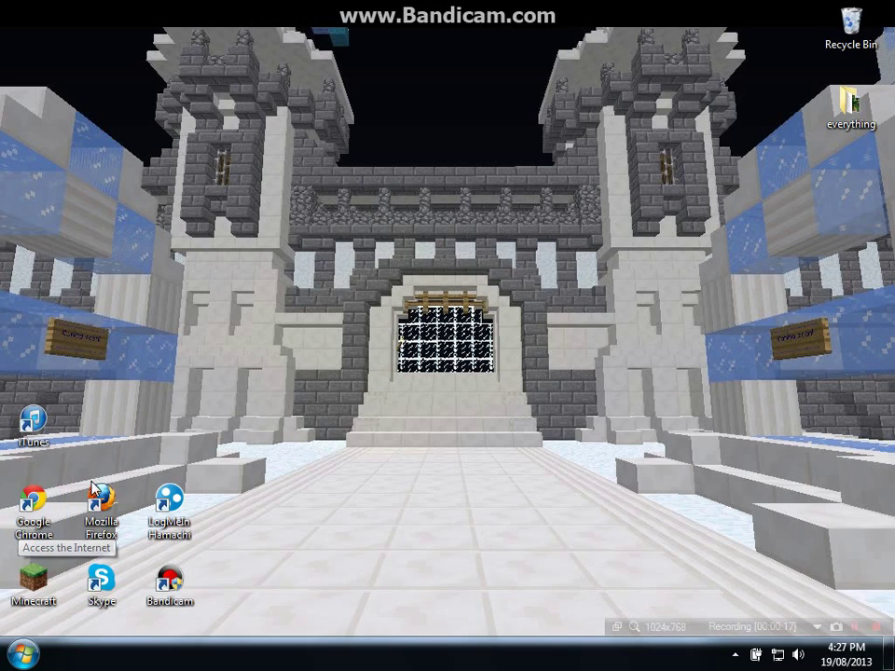
Step: Open Google Chrome, search Google for bukkit.org and open the Bukkit Forums site from the results
double_click(37, 503)
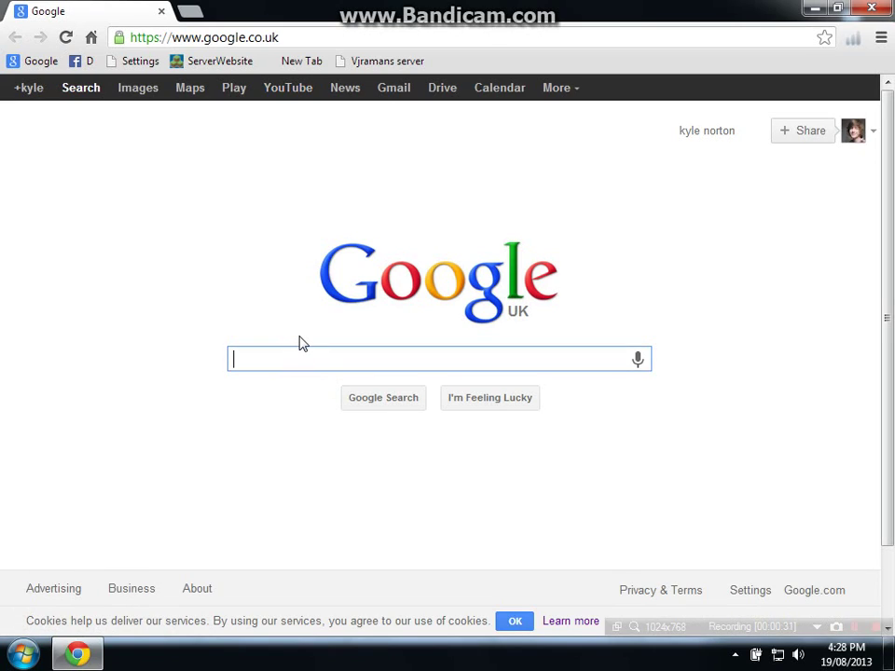
type("bukki")
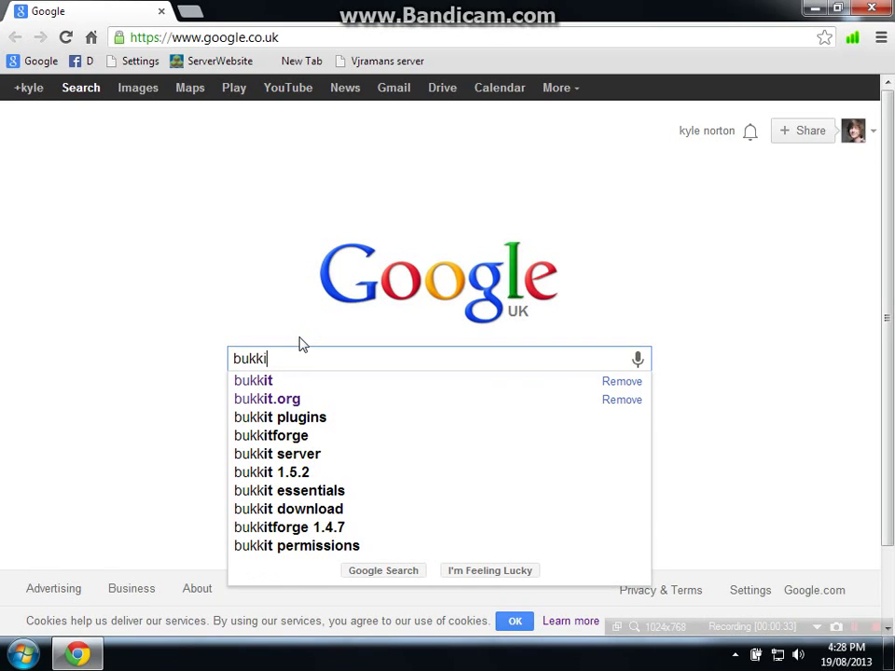
type("t.org")
key("Return")
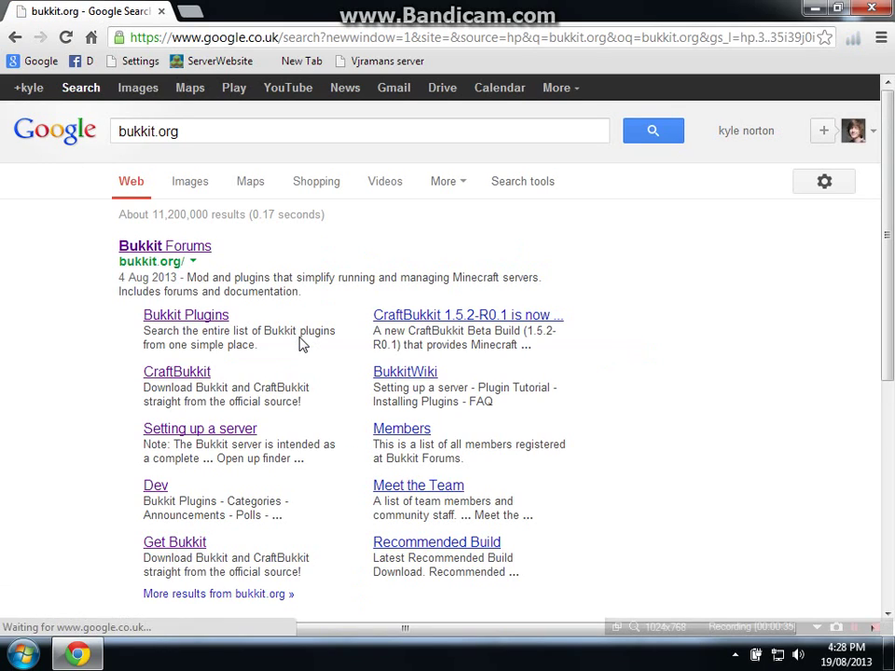
left_click(195, 320)
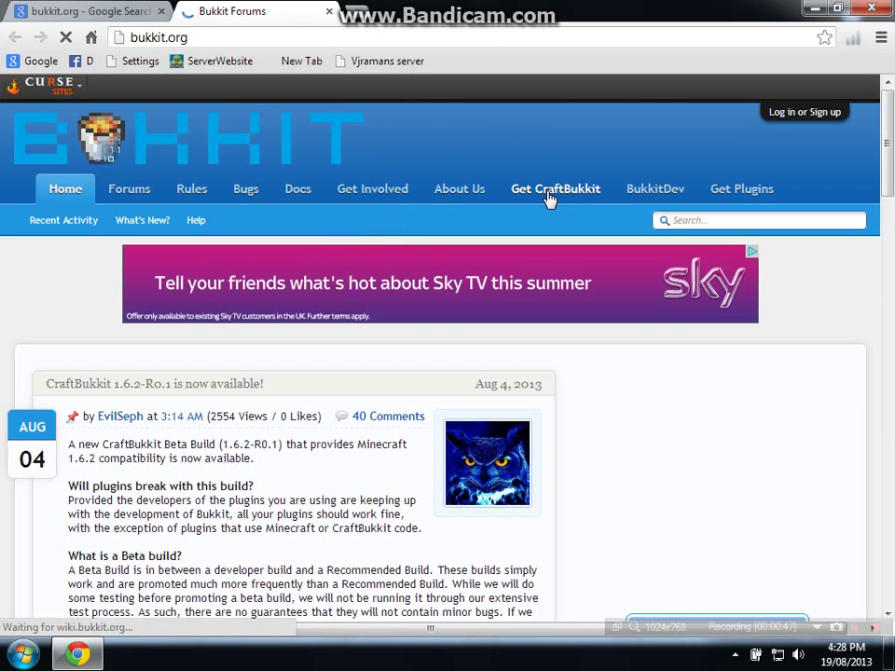
Step: Open the BukkitWiki page Setting up a server and go to its Windows instructions
left_click(550, 198)
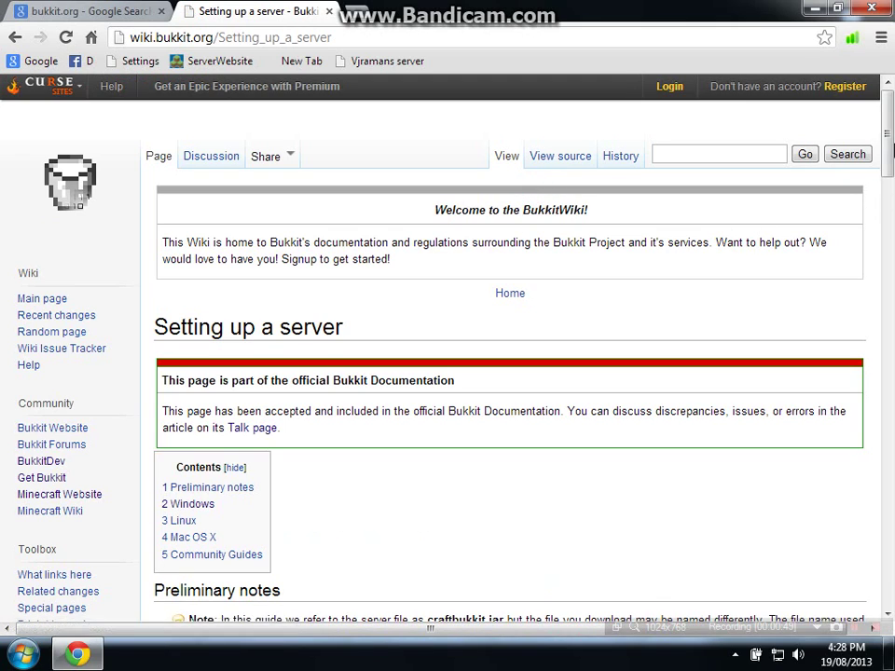
scroll(890, 154, "down", 1)
left_click_drag(890, 154, 891, 179)
left_click(199, 344)
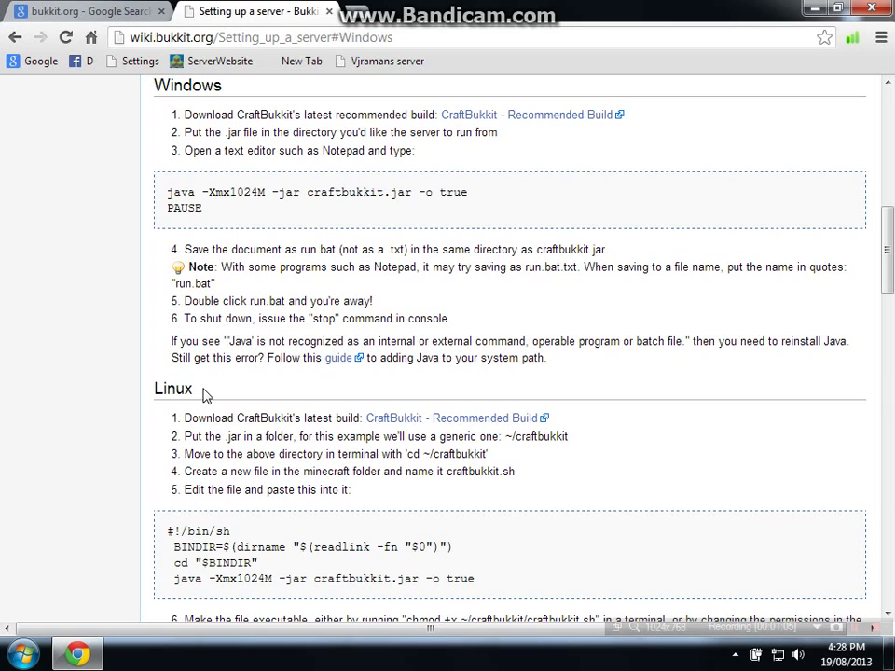
left_click_drag(881, 251, 881, 194)
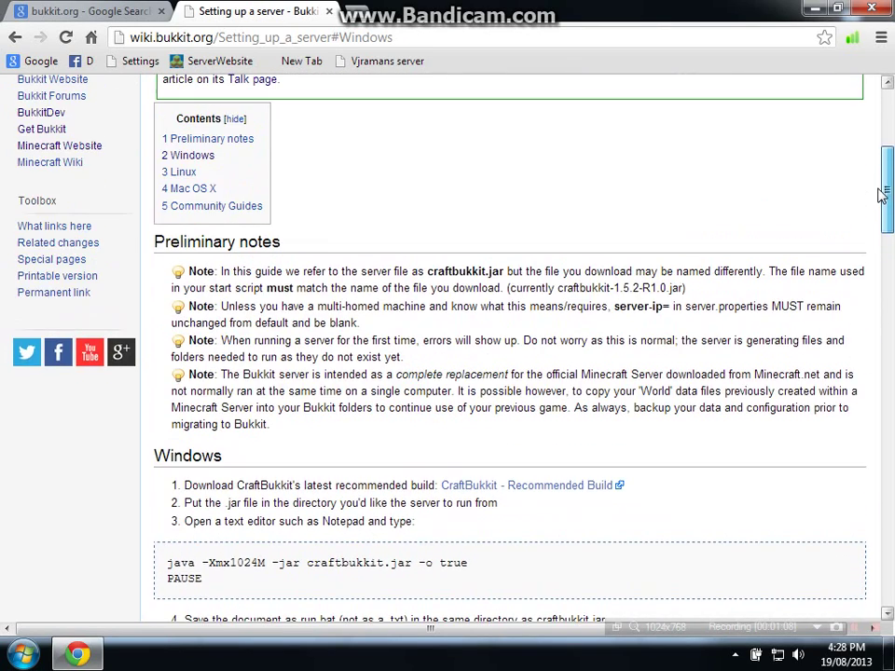
left_click_drag(881, 153, 890, 237)
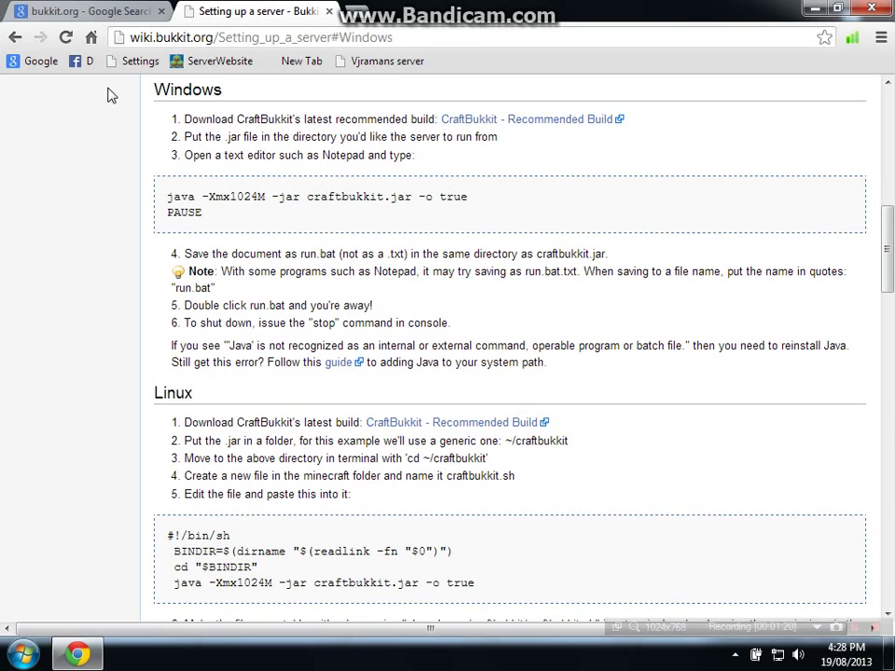
Step: Return to the Google results and search for "craft bukkit download 1.6.2"
left_click(86, 13)
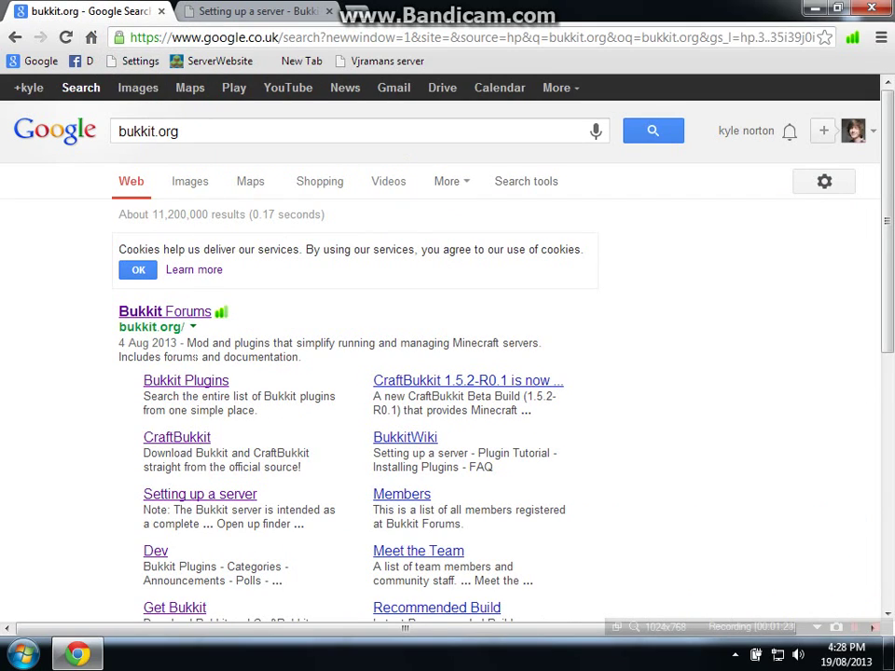
left_click_drag(210, 139, 74, 135)
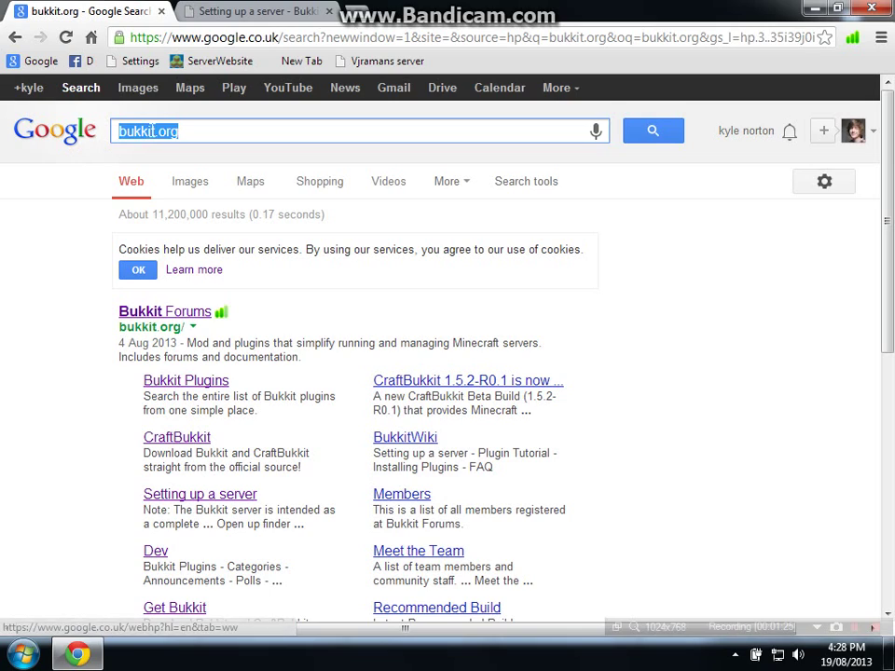
type("craft bukk")
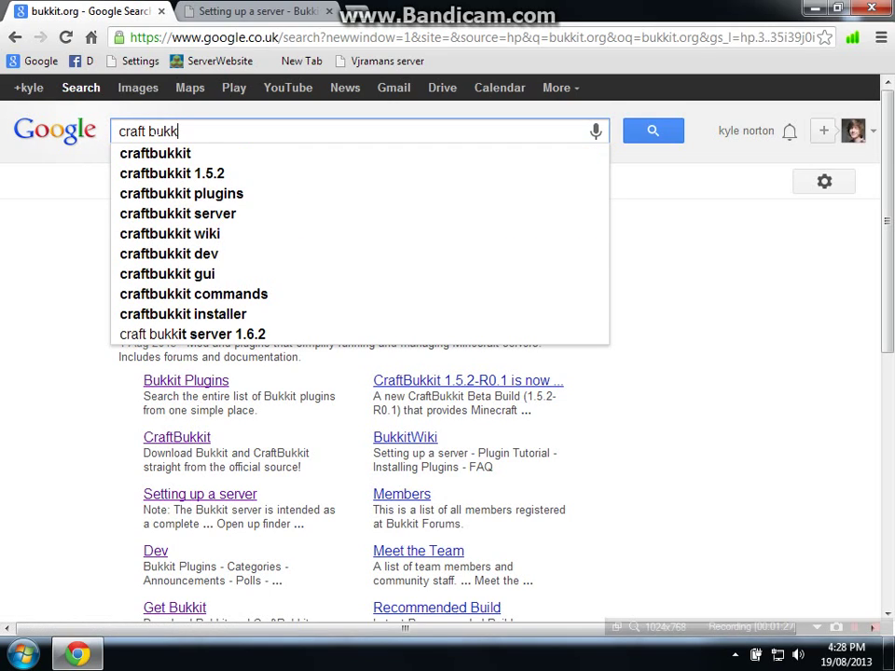
type("it download ")
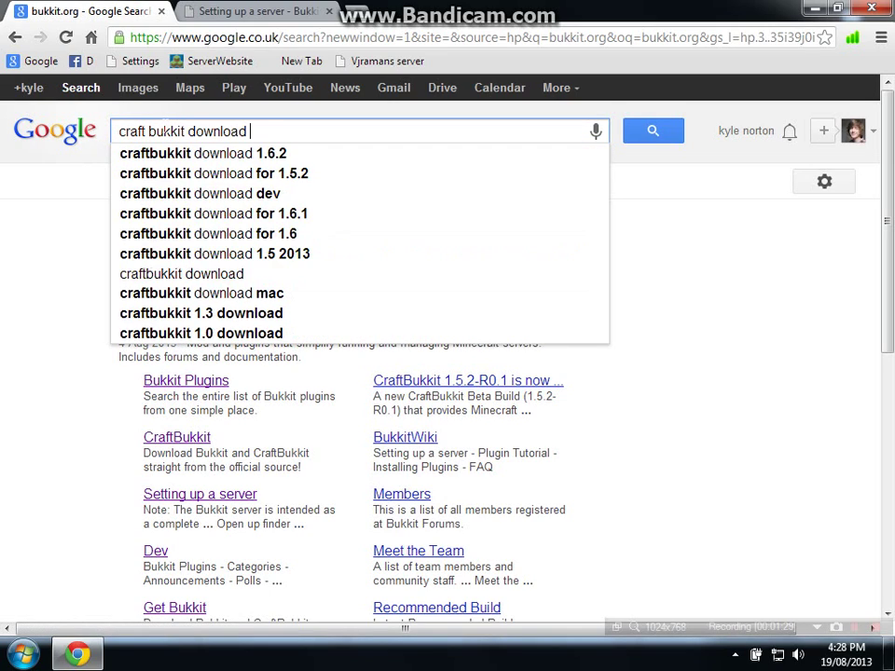
type("1.6.2")
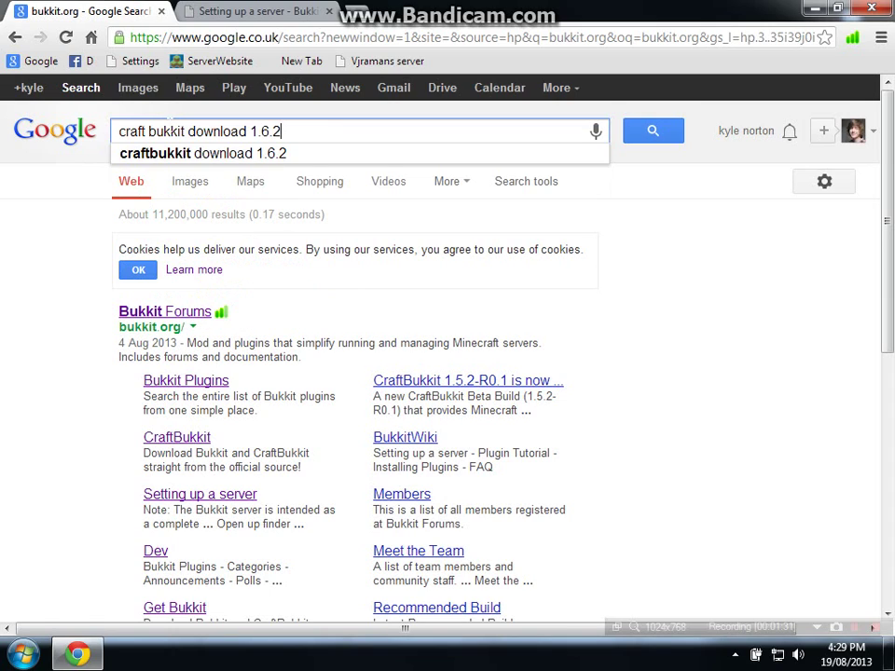
key("Return")
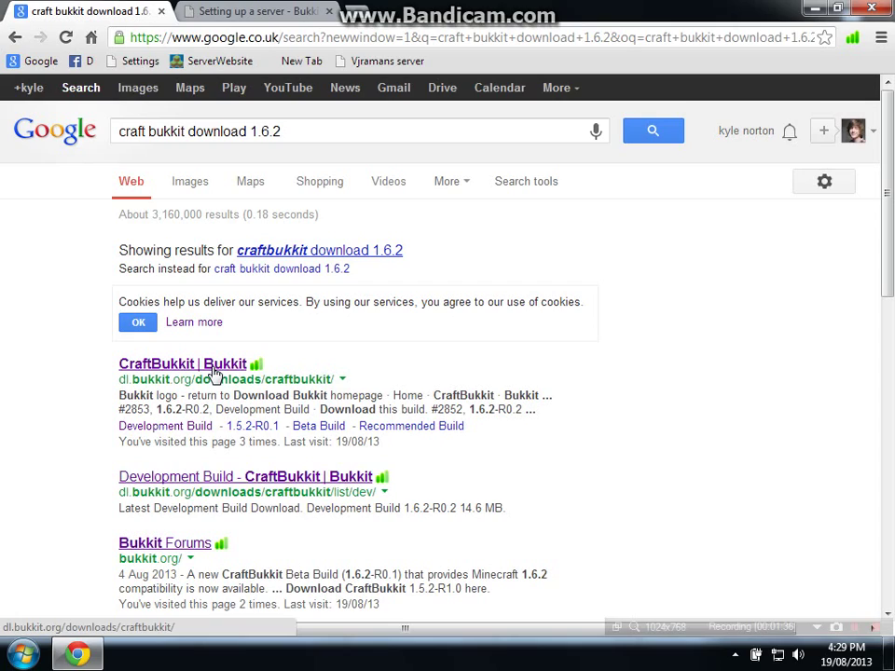
Step: Open the CraftBukkit | Bukkit downloads page from the results and close the search results page
left_click_drag(76, 369, 247, 366)
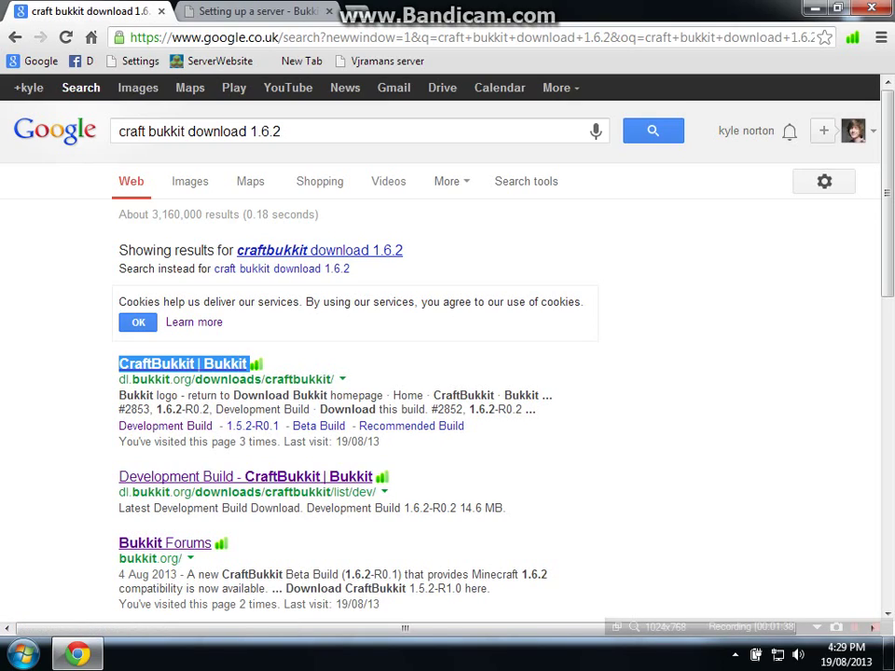
left_click(280, 365)
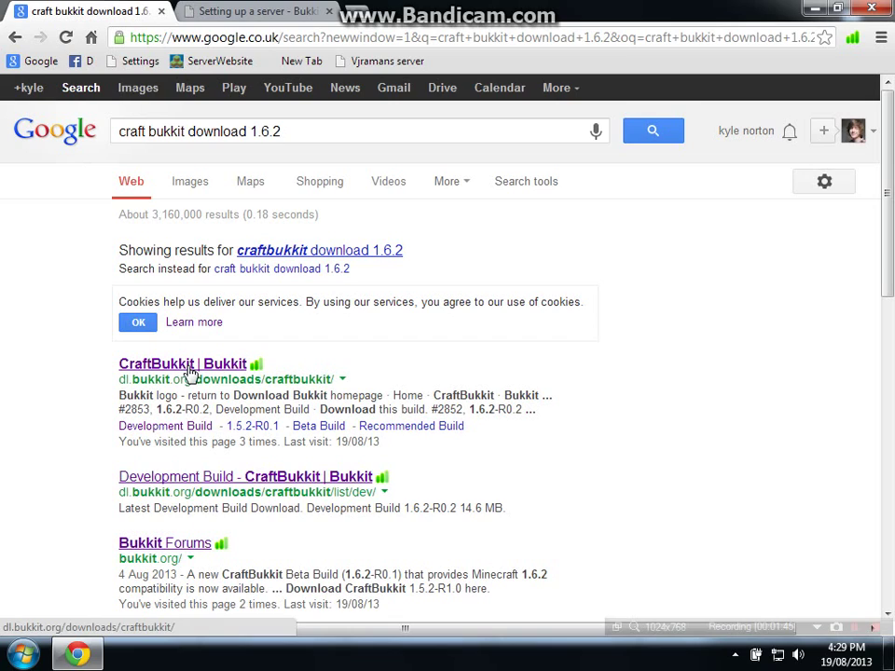
left_click(229, 369)
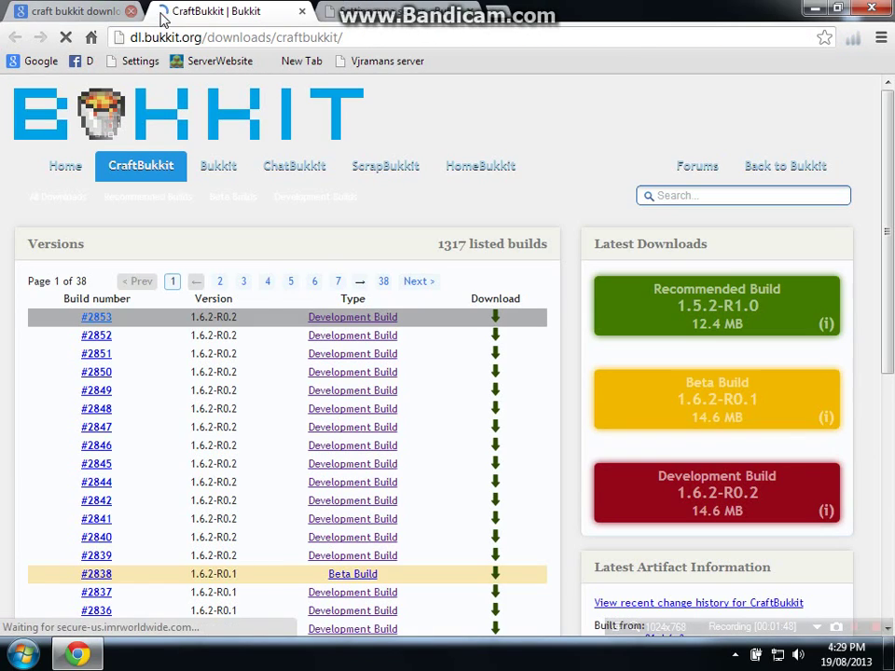
left_click(160, 10)
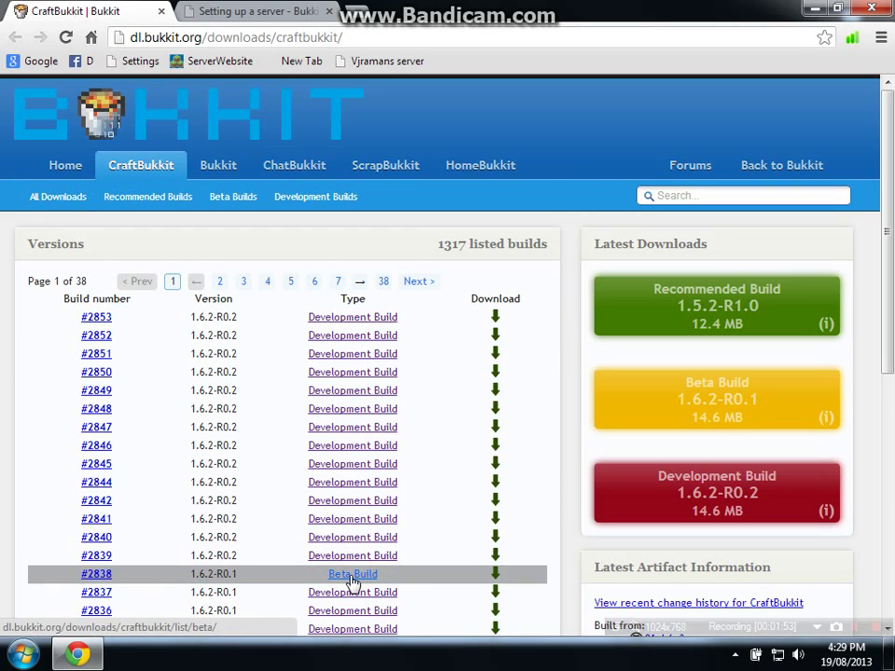
Step: Download CraftBukkit development build #2853, version 1.6.2-R0.2, and choose to keep the jar file
scroll(518, 364, "down", 3)
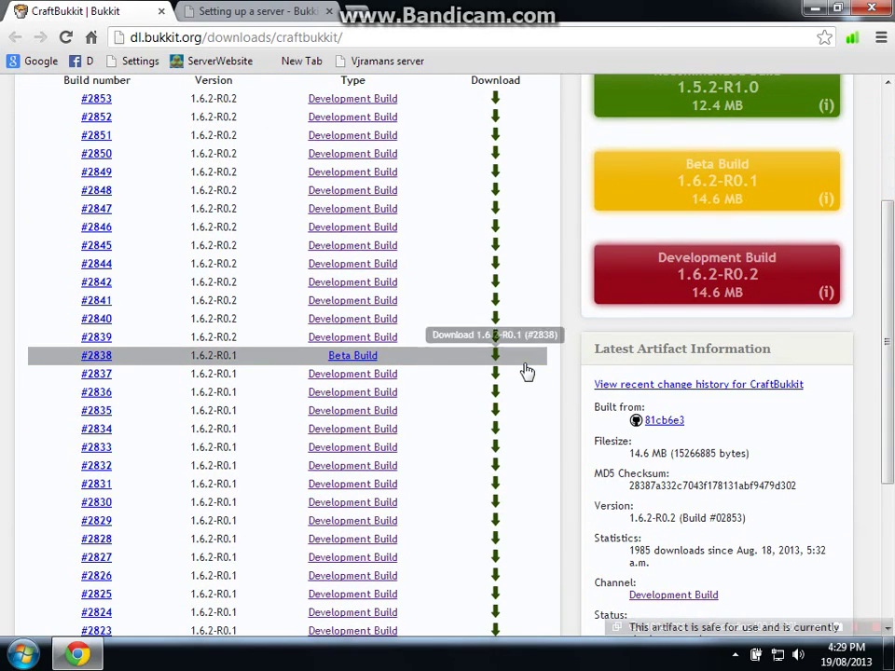
scroll(704, 307, "up", 2)
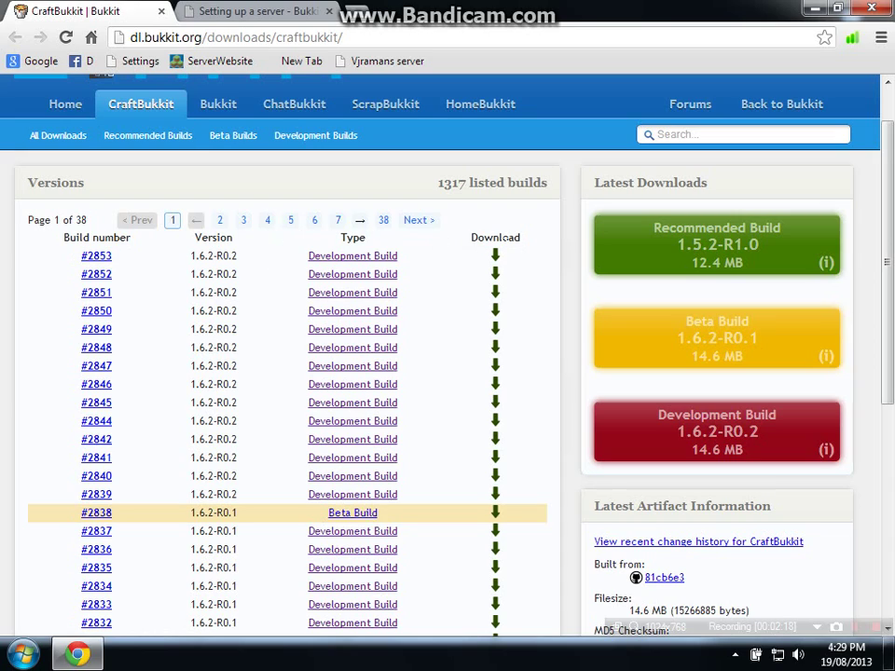
left_click(498, 259)
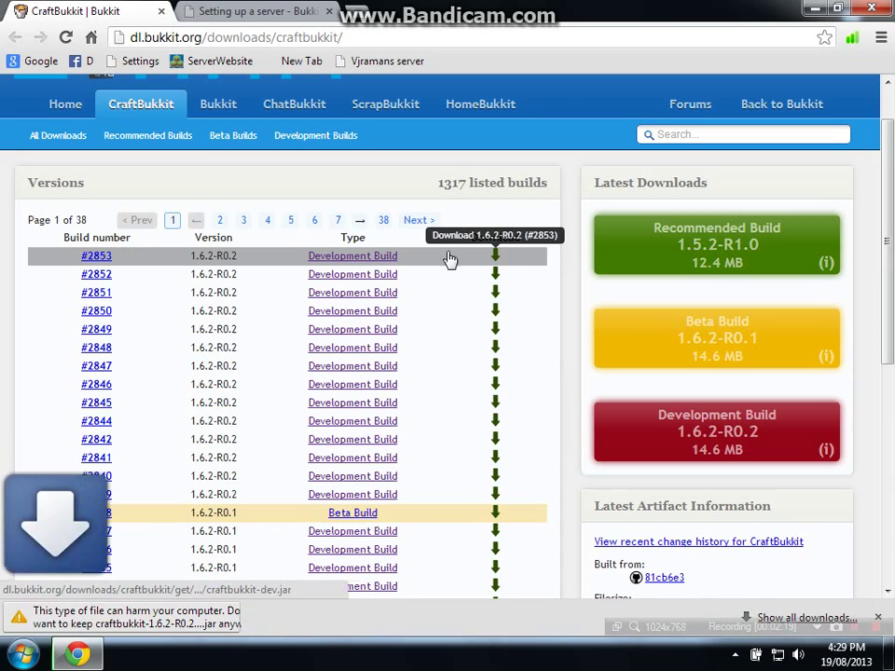
left_click(326, 620)
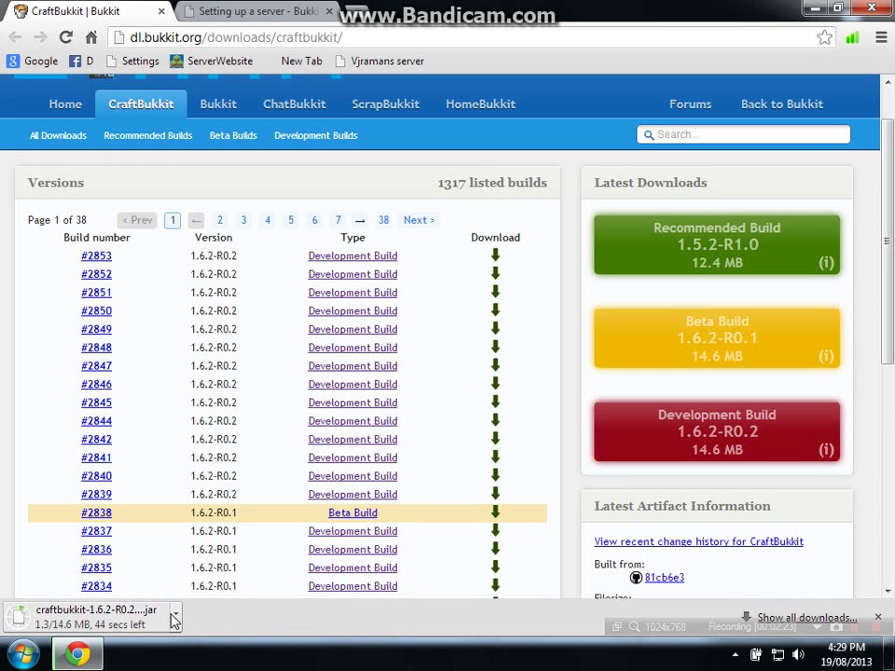
Step: Dock the browser to half the screen and create a desktop folder named Server tutorial
left_click_drag(597, 13, 892, 304)
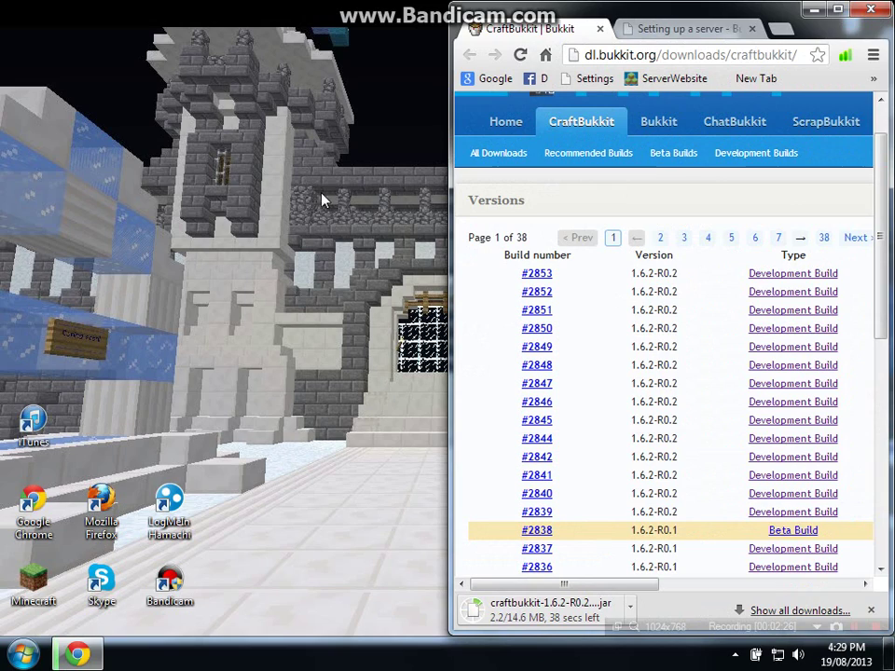
right_click(137, 137)
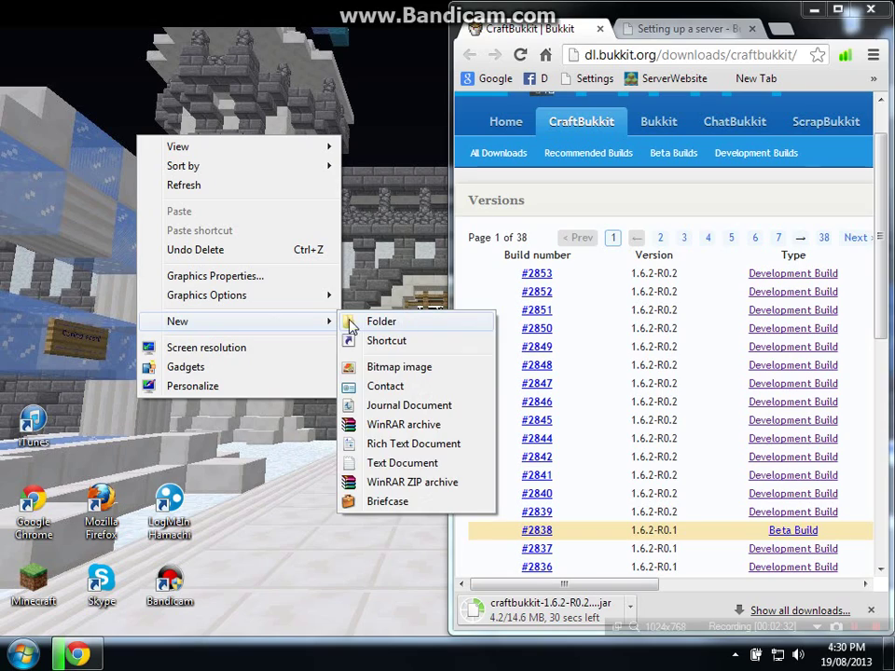
left_click(365, 322)
type("Server tutorial")
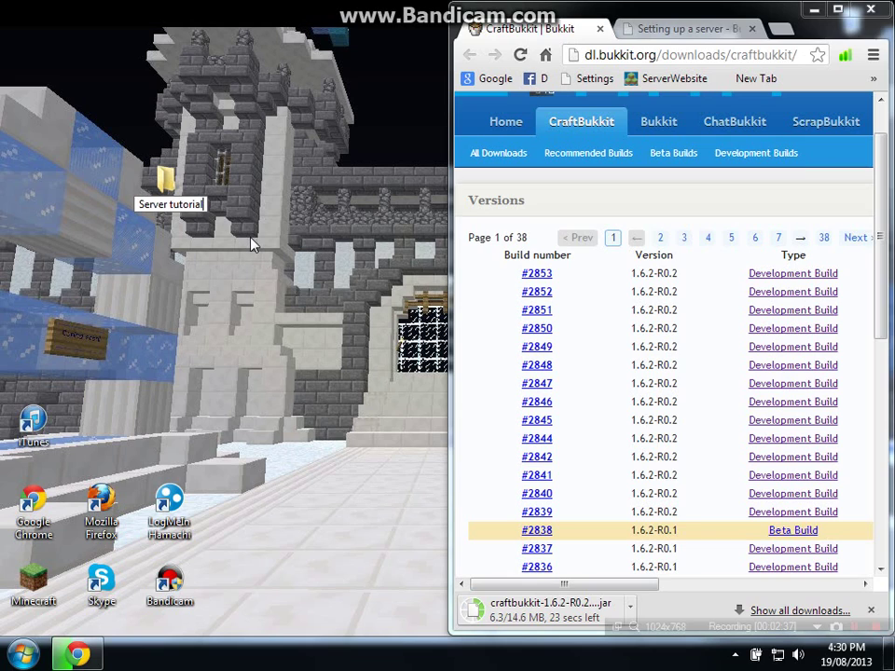
key("Return")
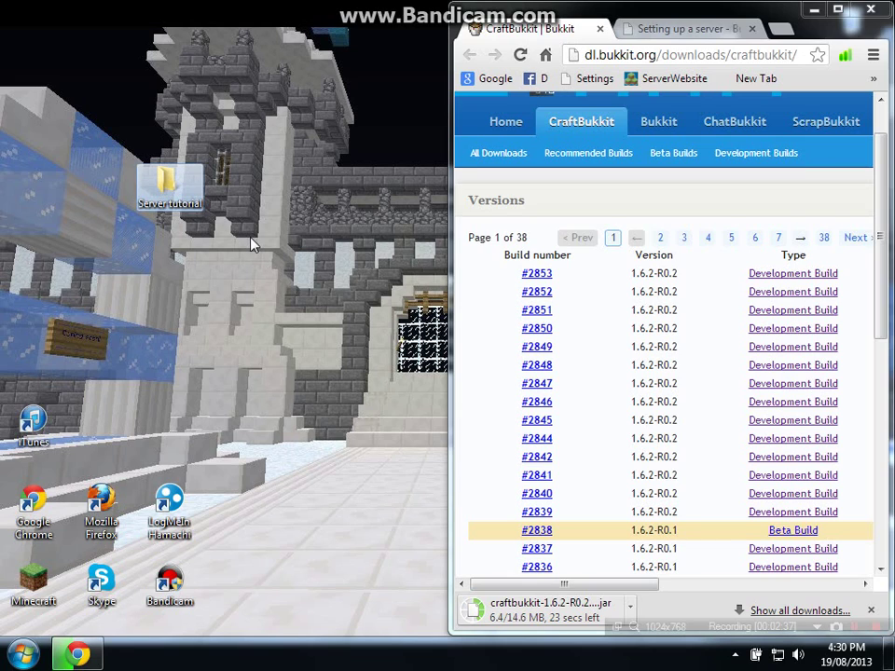
Step: Open the Server tutorial folder docked beside the browser and place the downloaded craftbukkit jar in it
key("Return")
left_click_drag(548, 7, 28, 299)
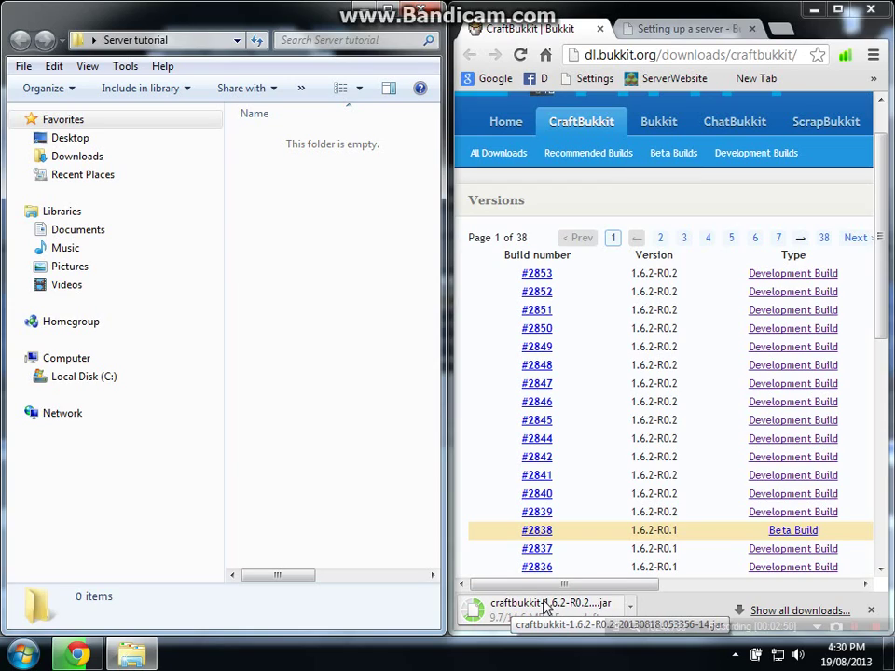
left_click_drag(523, 595, 512, 563)
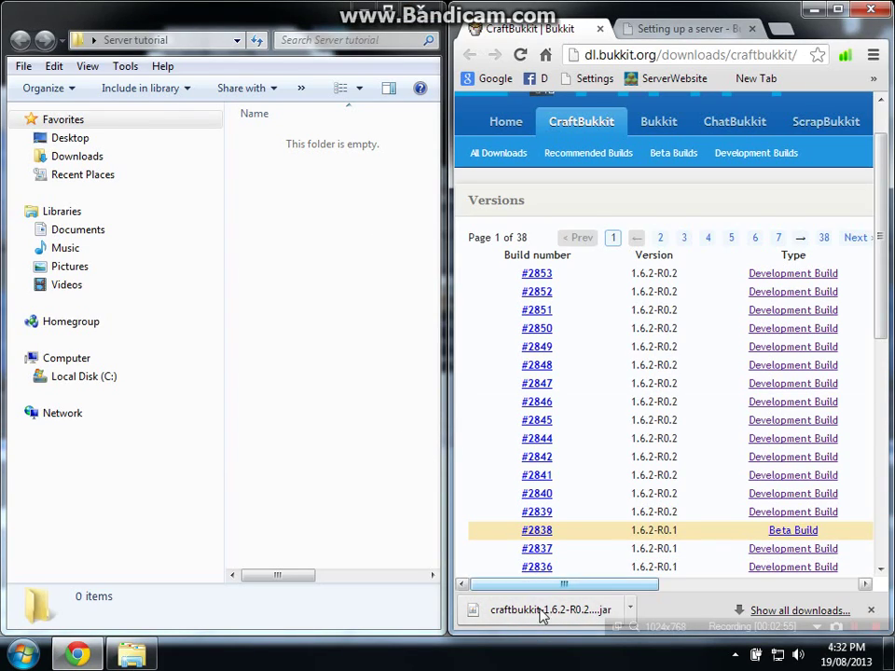
left_click_drag(557, 620, 295, 213)
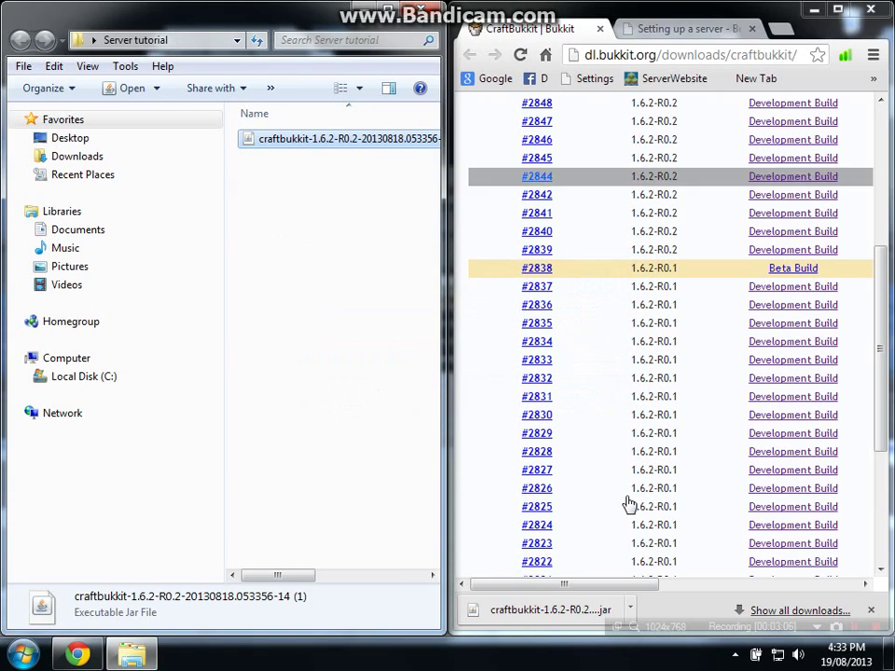
Step: Dismiss the browser's download bar, maximize and minimize the browser, and maximize the Server tutorial folder window
left_click(870, 610)
left_click(835, 11)
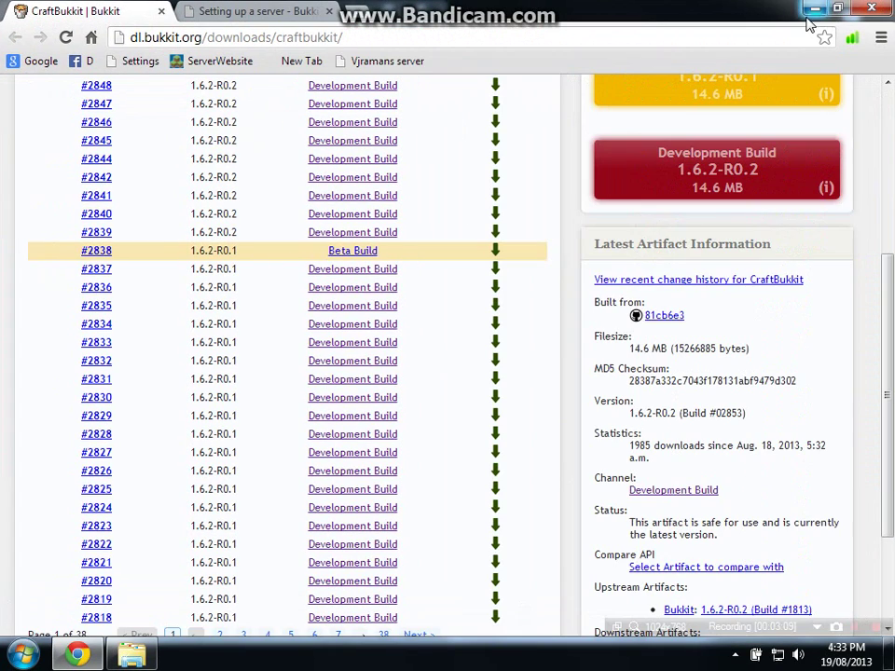
left_click(809, 10)
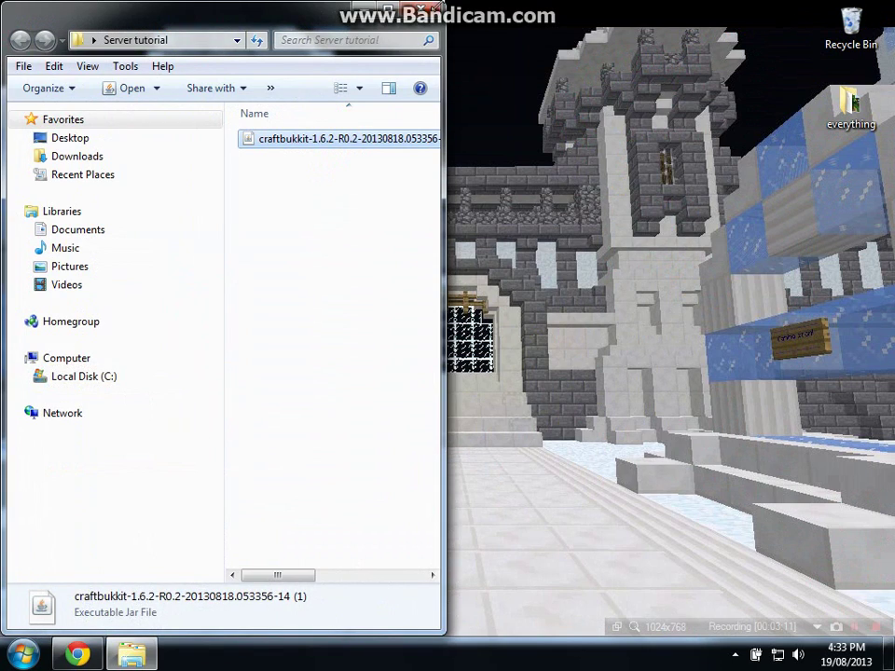
double_click(294, 10)
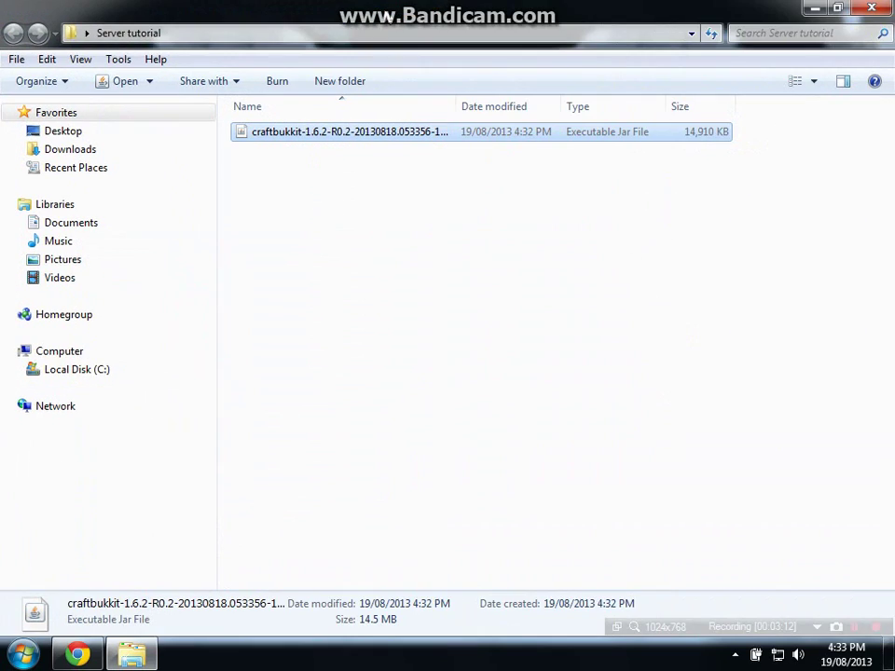
Step: Review the Windows instructions on the wiki's Setting up a server page and return to the Server tutorial folder
left_click(77, 654)
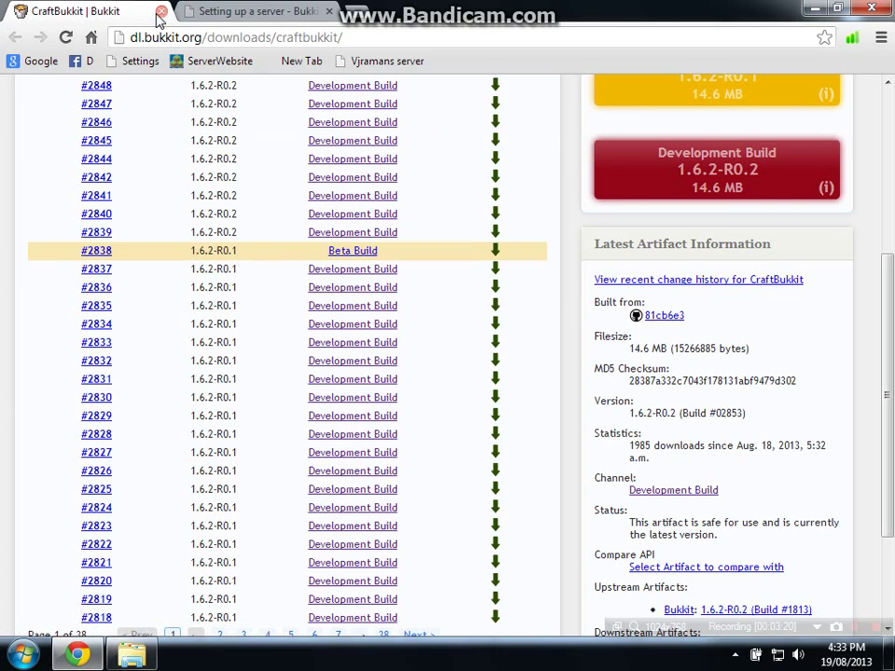
left_click(229, 14)
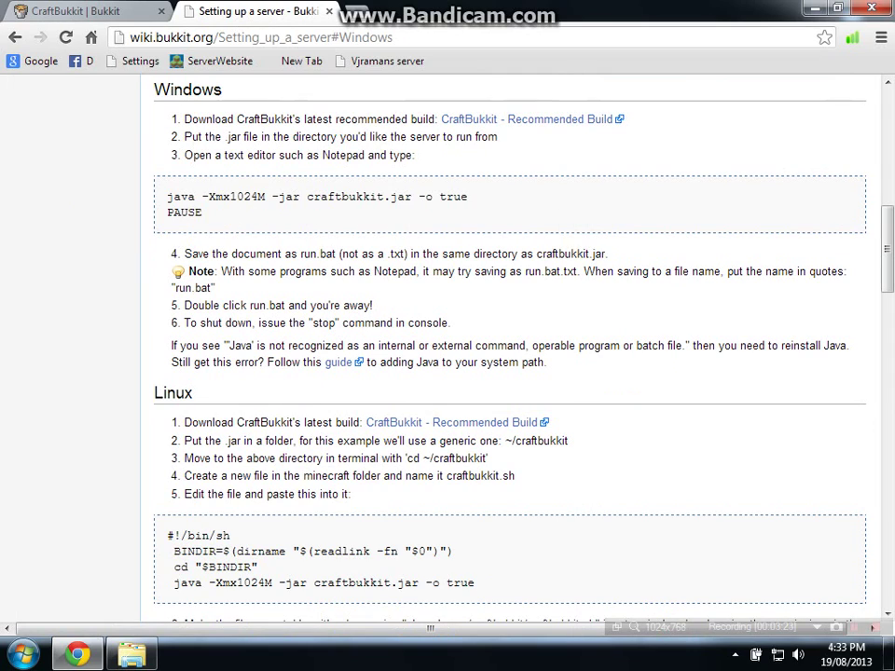
left_click(132, 653)
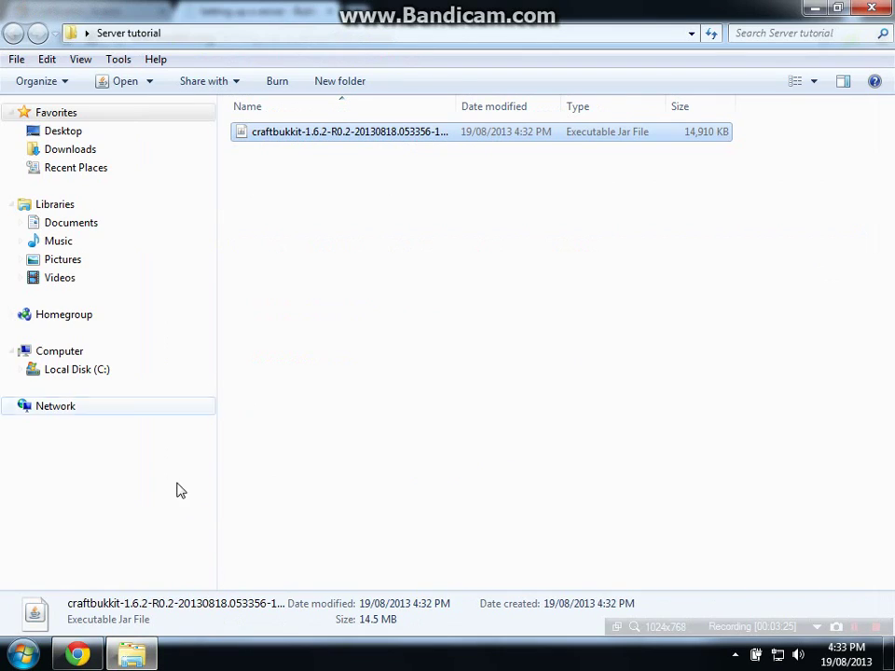
Step: Create a new text document with the default name in the Server tutorial folder and open it in Notepad
left_click(334, 216)
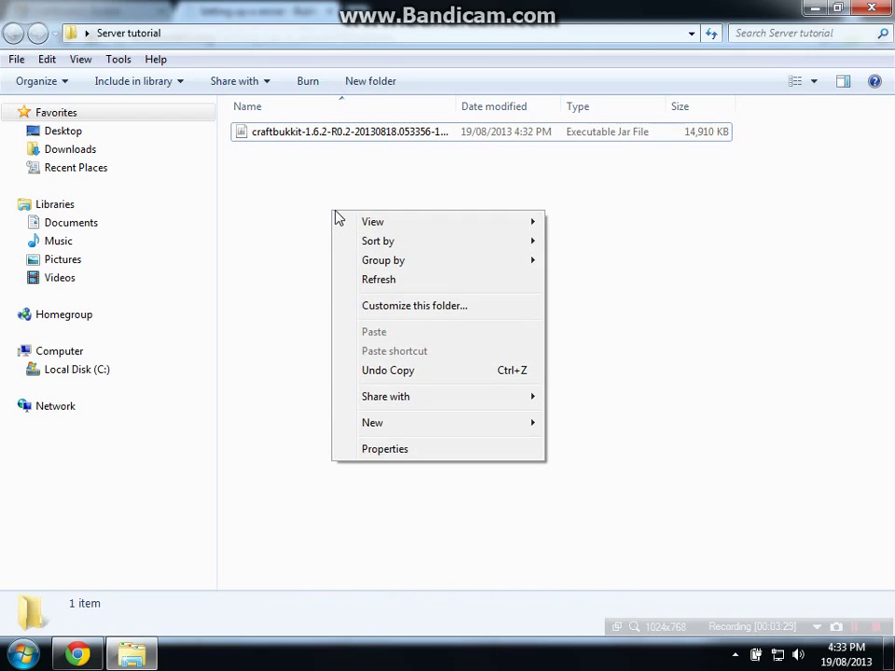
mouse_move(467, 423)
mouse_move(529, 426)
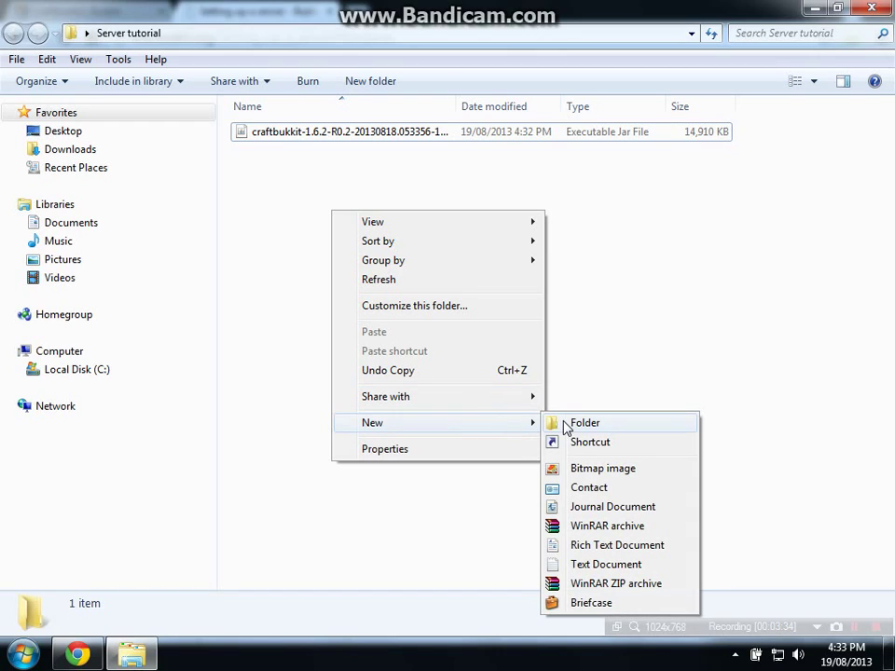
left_click(591, 565)
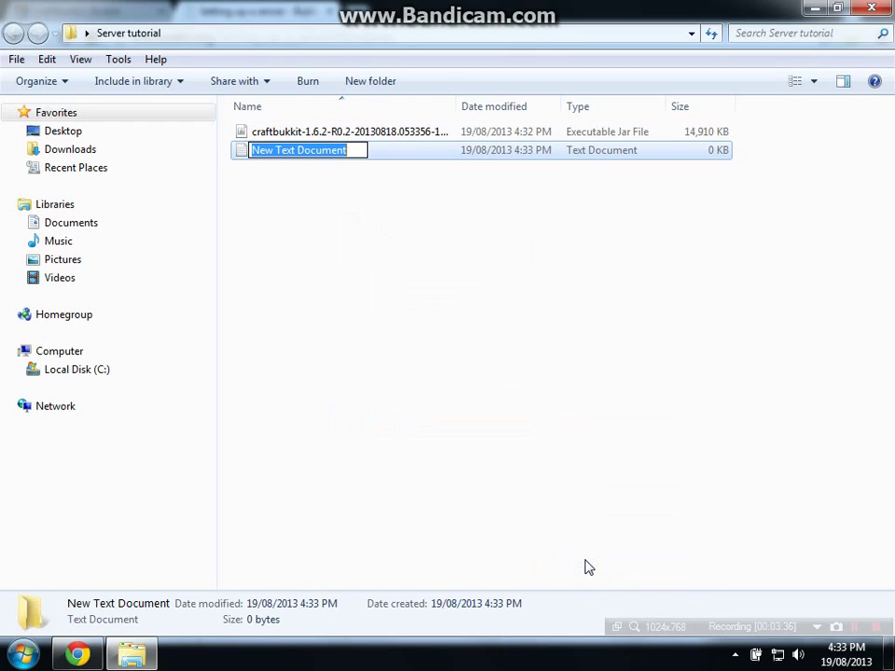
key("Return")
key("Return")
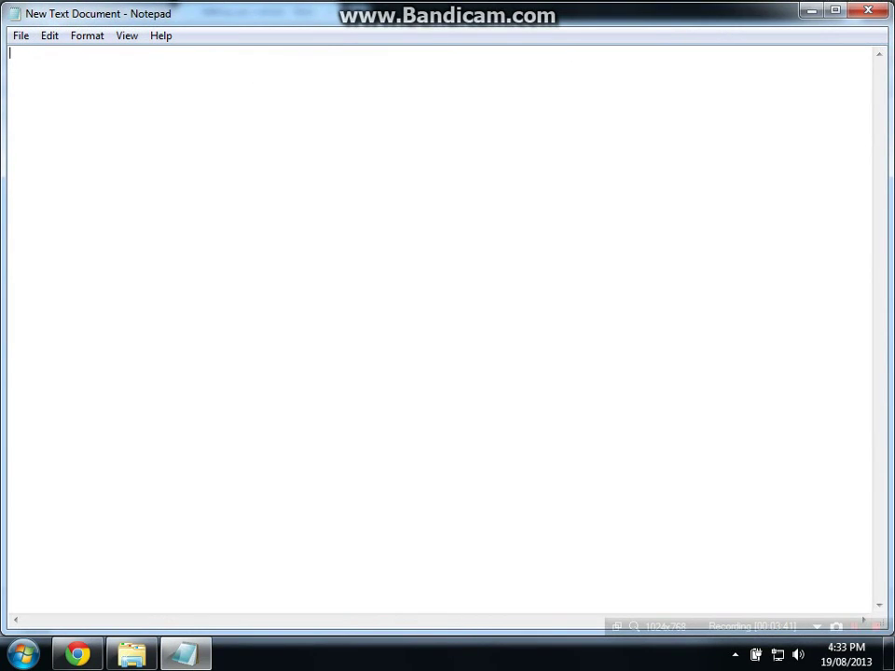
Step: Copy the Windows launch commands "java -Xmx1024M -jar craftbukkit.jar -o true" and "PAUSE" from the wiki into the blank Notepad document
left_click(78, 654)
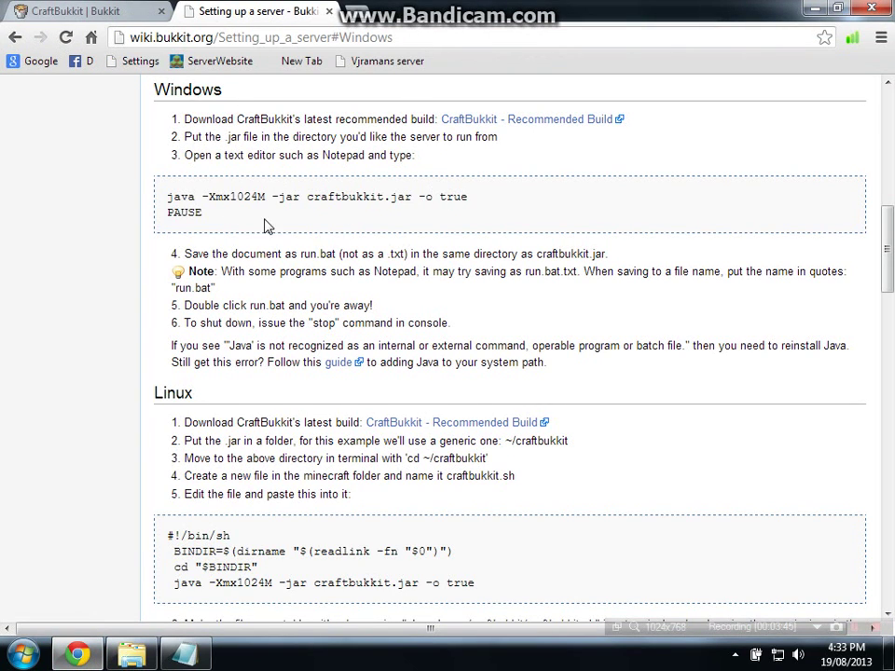
left_click_drag(204, 213, 158, 206)
key("ctrl+c")
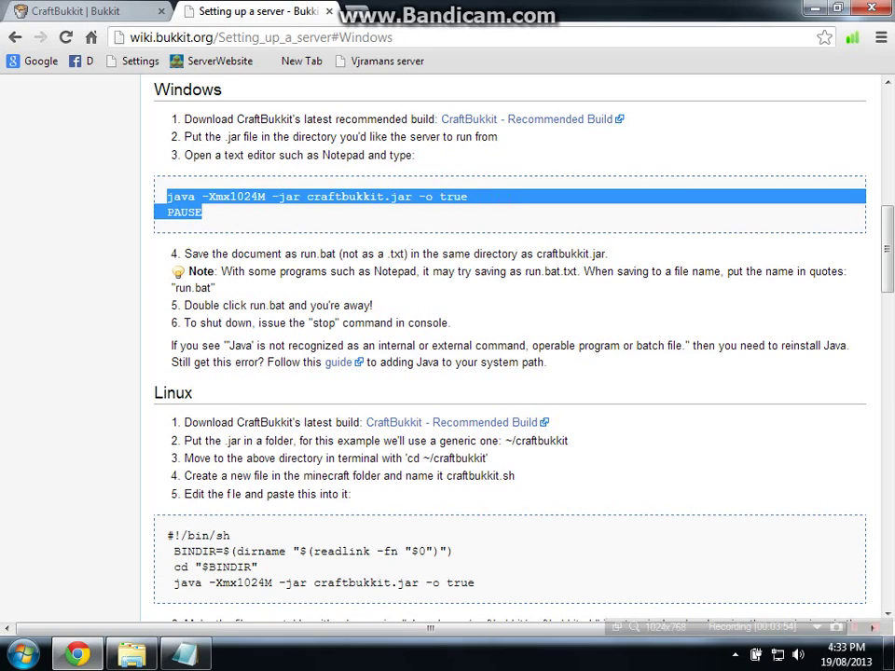
left_click(183, 659)
key("ctrl+v")
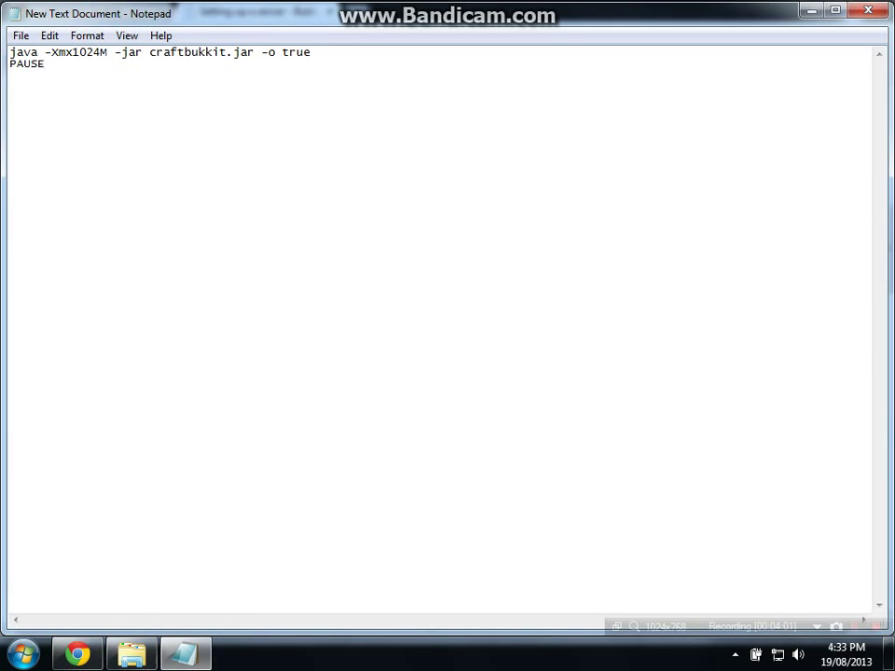
Step: Save the document as Run.bat with the All Files type in the Server tutorial folder and close Notepad
left_click(28, 37)
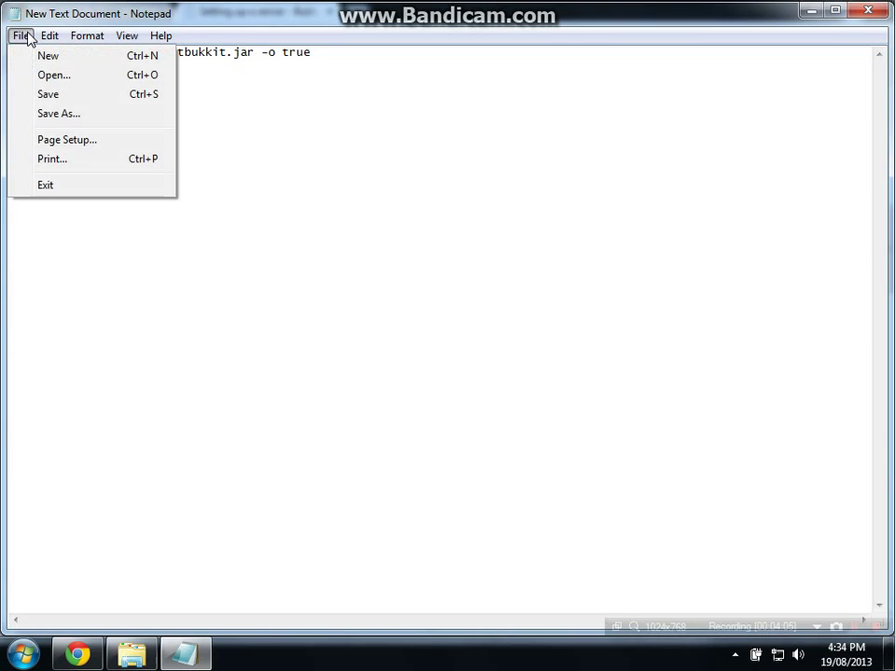
left_click(37, 116)
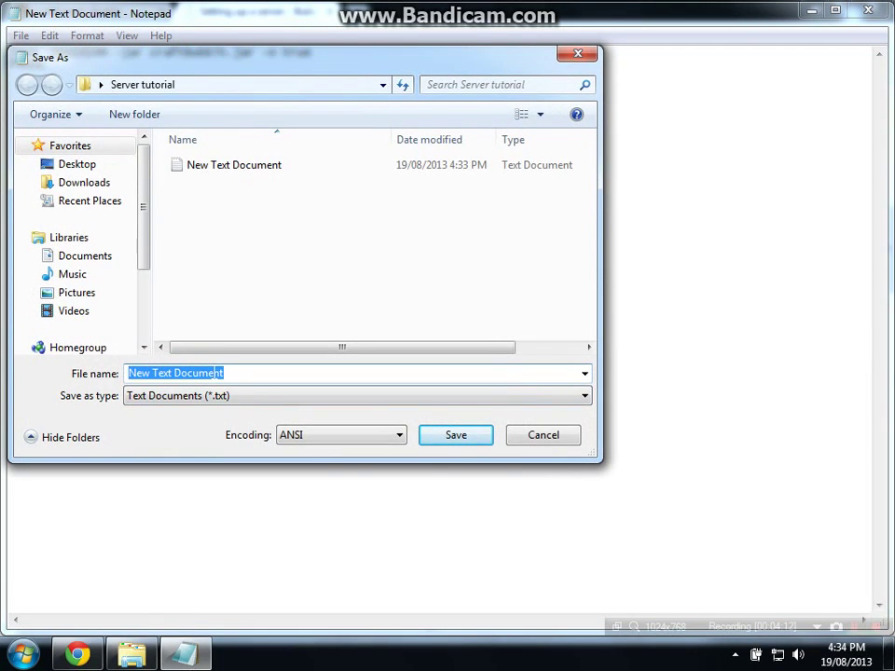
type("Run.bat")
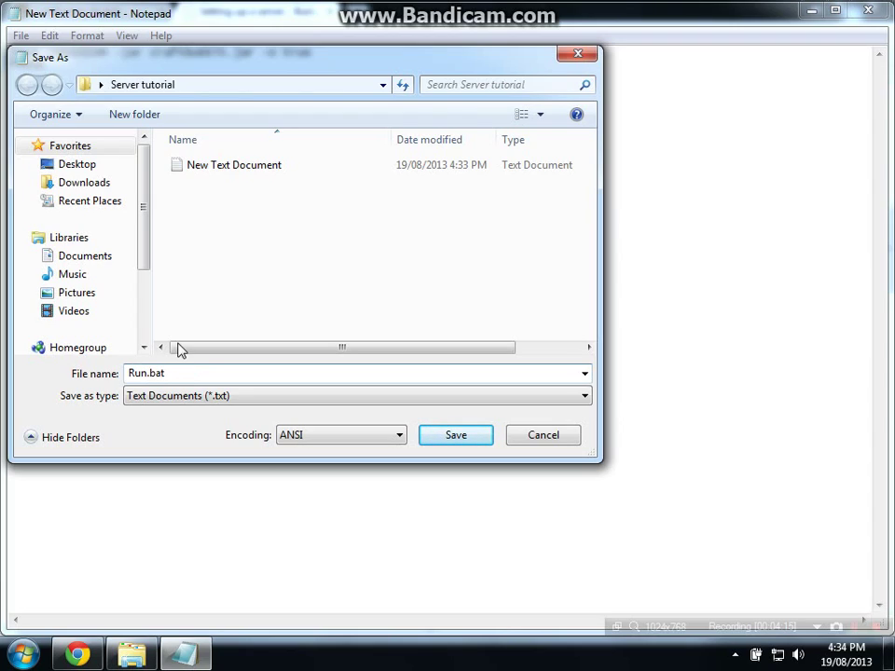
left_click(233, 397)
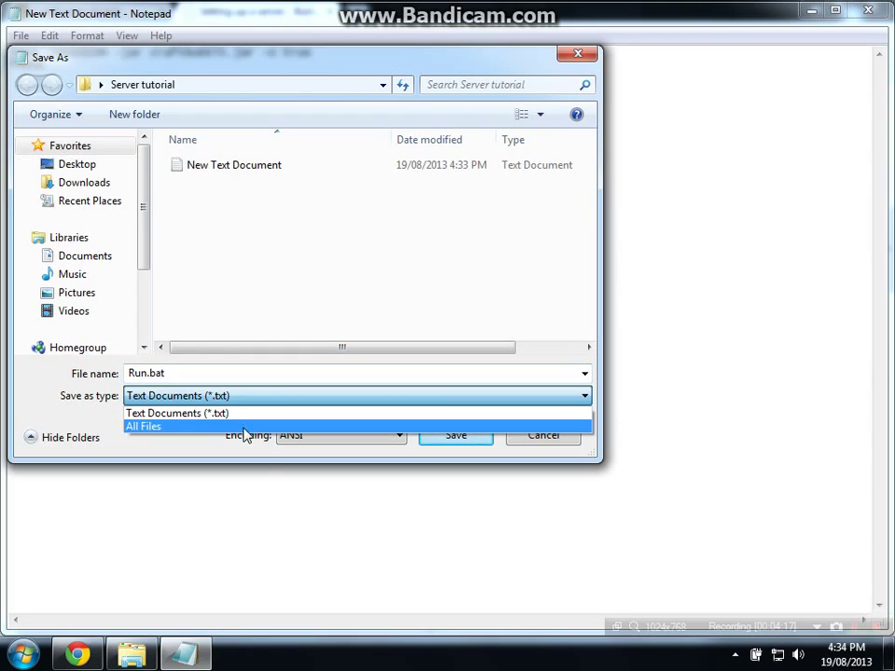
left_click(244, 427)
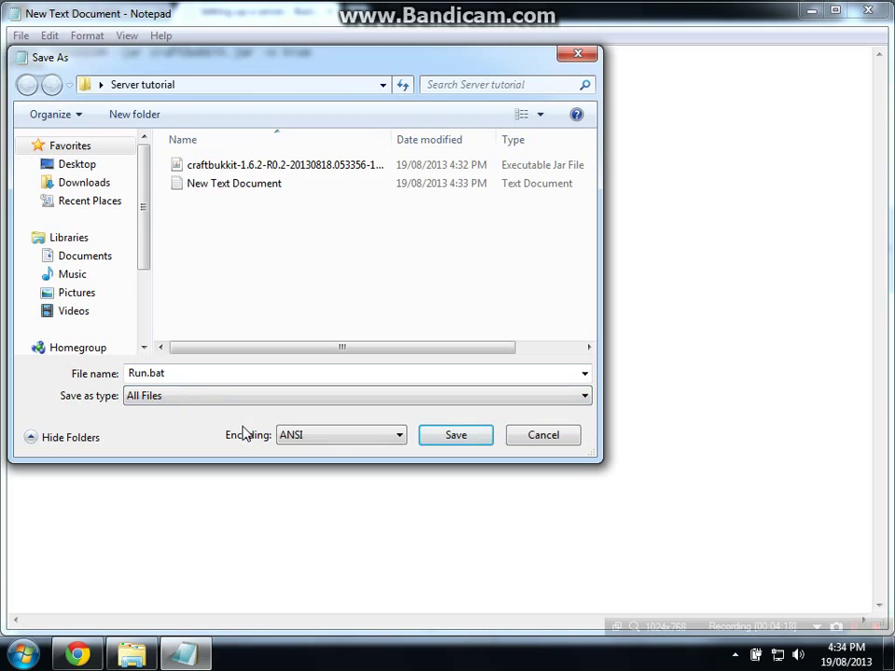
left_click(454, 436)
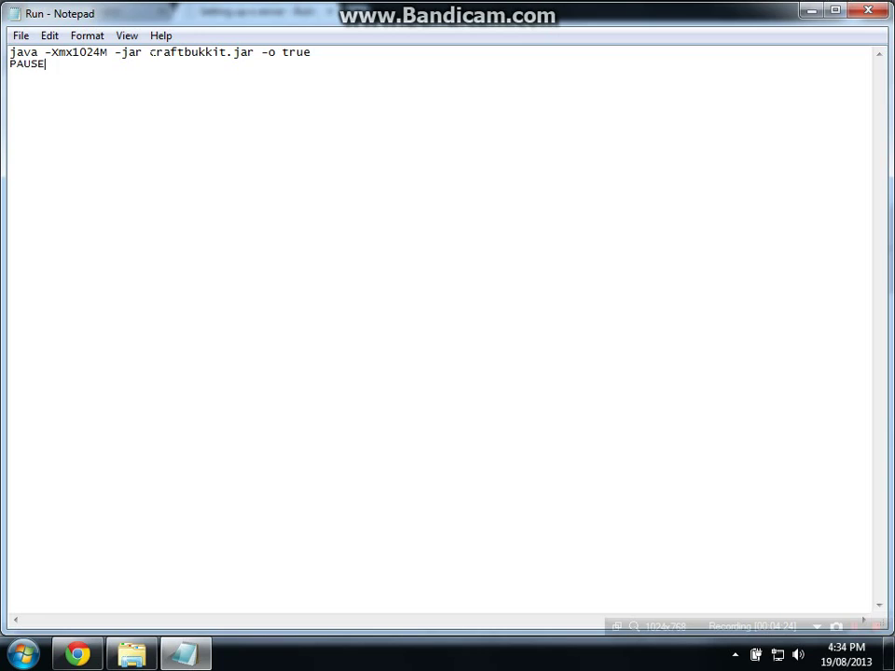
mouse_move(149, 54)
left_mouse_down()
mouse_move(249, 54)
mouse_move(157, 53)
left_mouse_up()
left_click(874, 10)
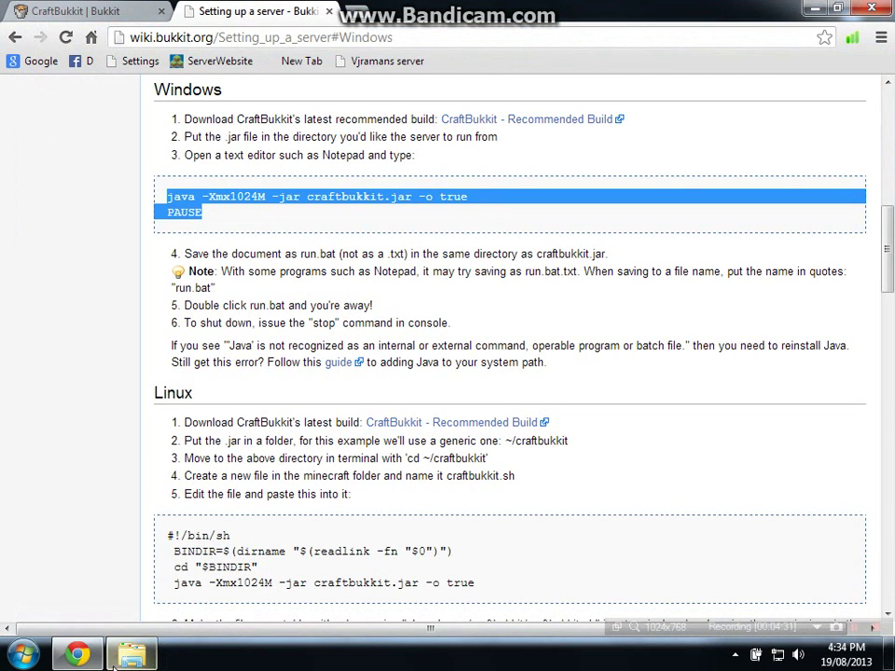
Step: Return to the Server tutorial folder and rename the downloaded CraftBukkit file to craftbukkit.jar
left_click(132, 653)
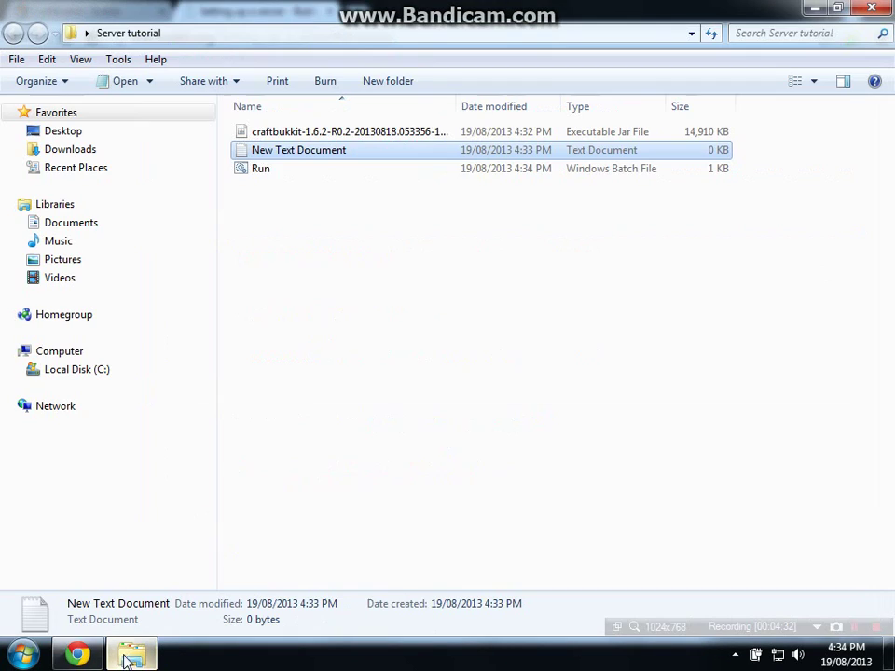
left_click(312, 134)
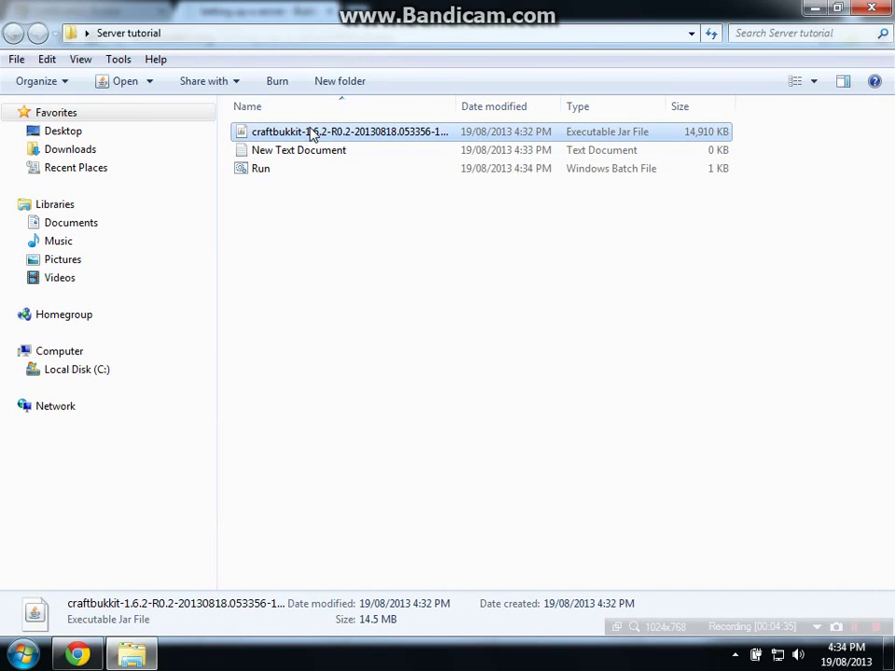
right_click(312, 133)
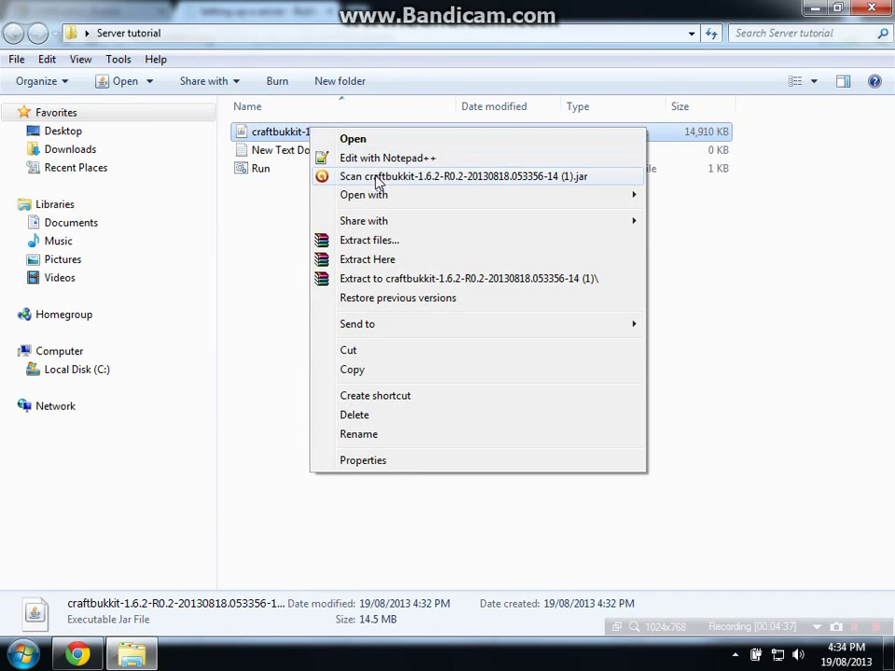
left_click(396, 436)
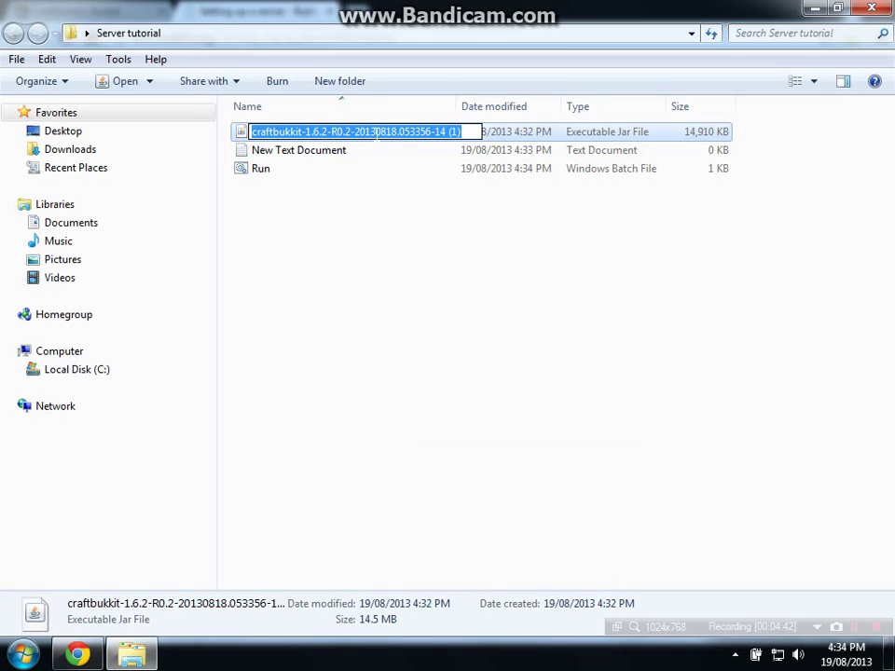
key("BackSpace")
type("craftbukkit.jar")
key("Return")
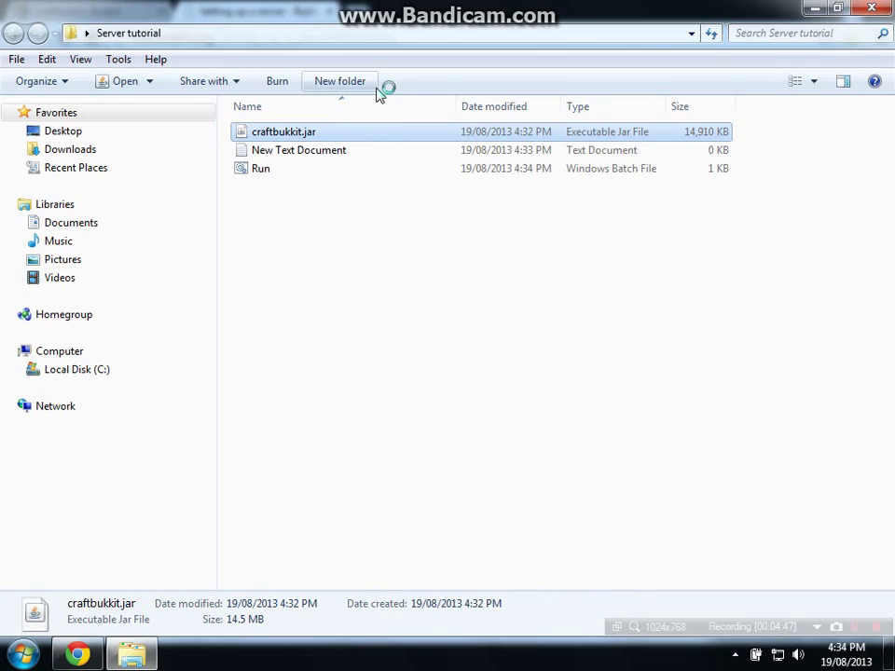
Step: Delete the empty New Text Document from the Server tutorial folder
left_click(358, 154)
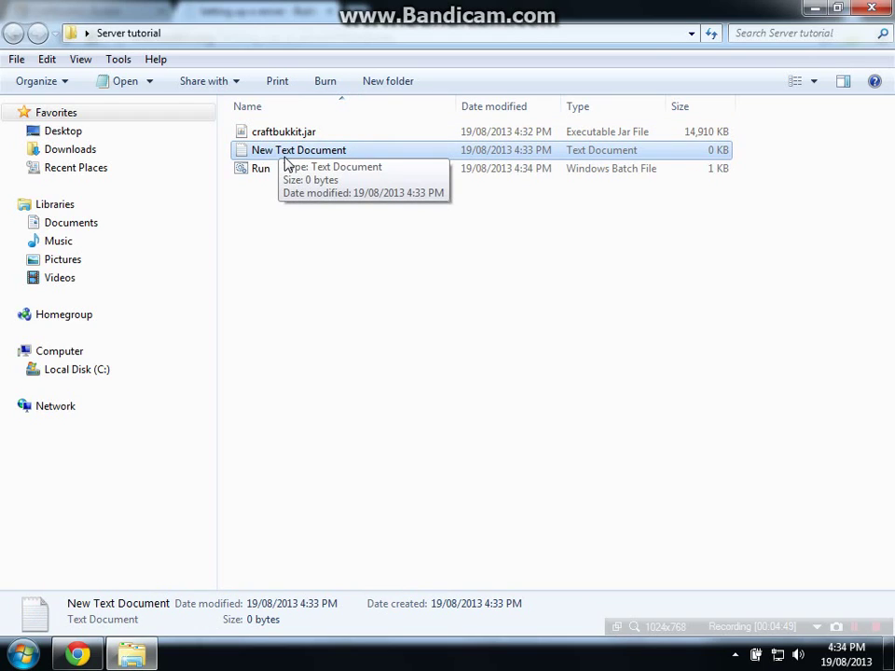
key("Delete")
key("Return")
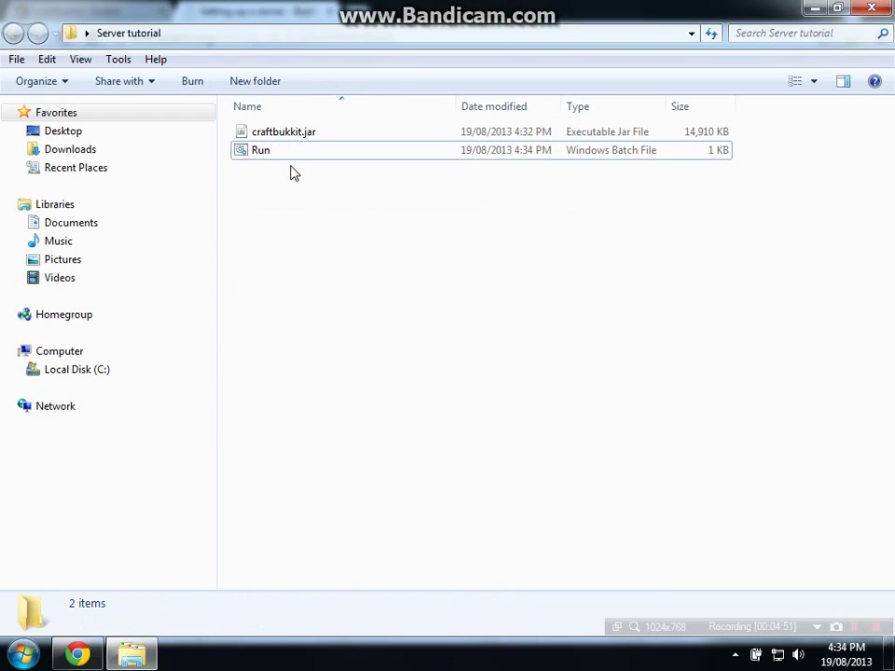
left_click_drag(255, 193, 290, 186)
Step: Try twice to start the server with the Run batch file, closing the console each time
double_click(280, 154)
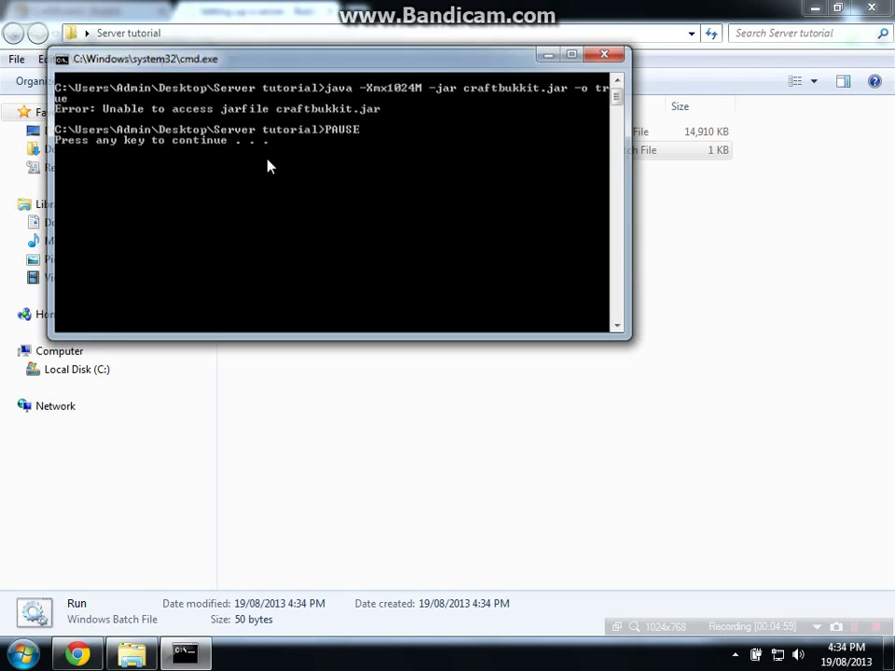
key("Return")
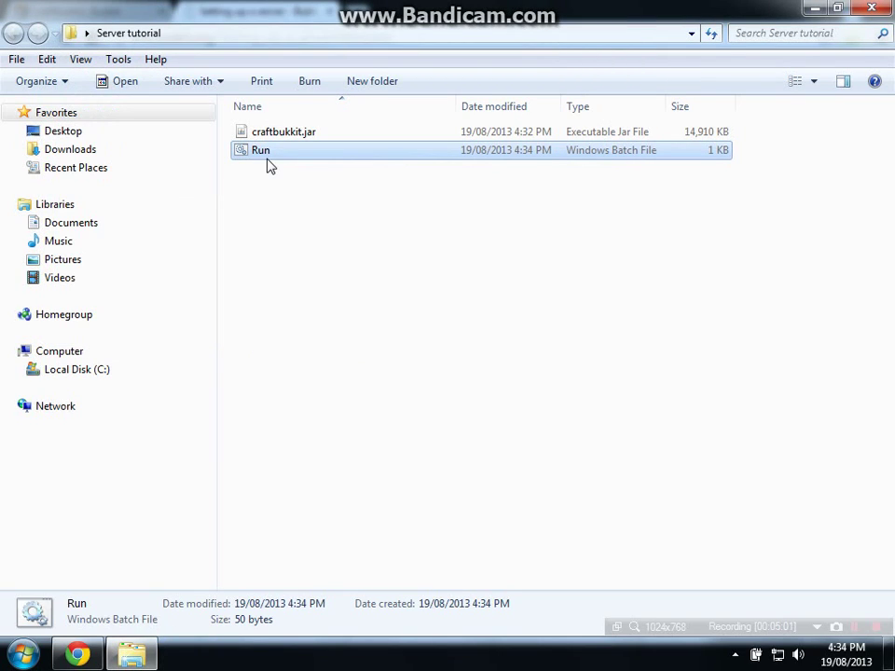
double_click(270, 155)
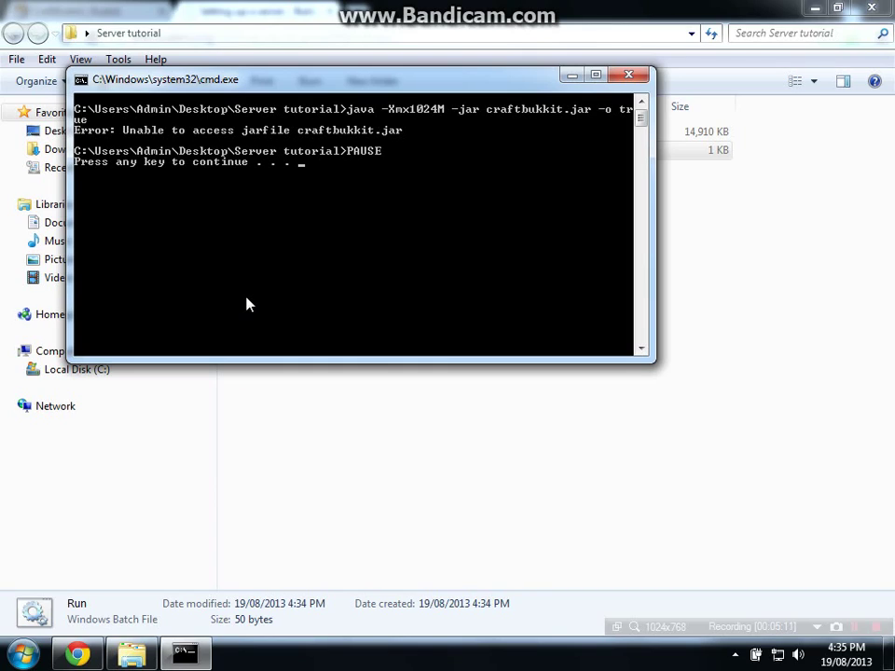
key("Return")
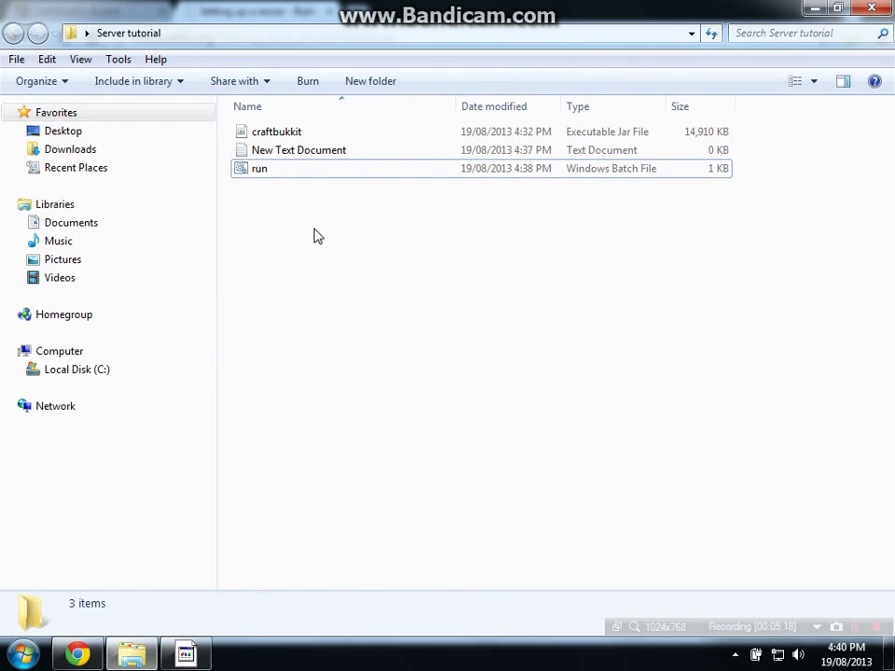
Step: Open and close the New Text Document, and launch the server with the run batch file, closing its console once it stops
double_click(292, 159)
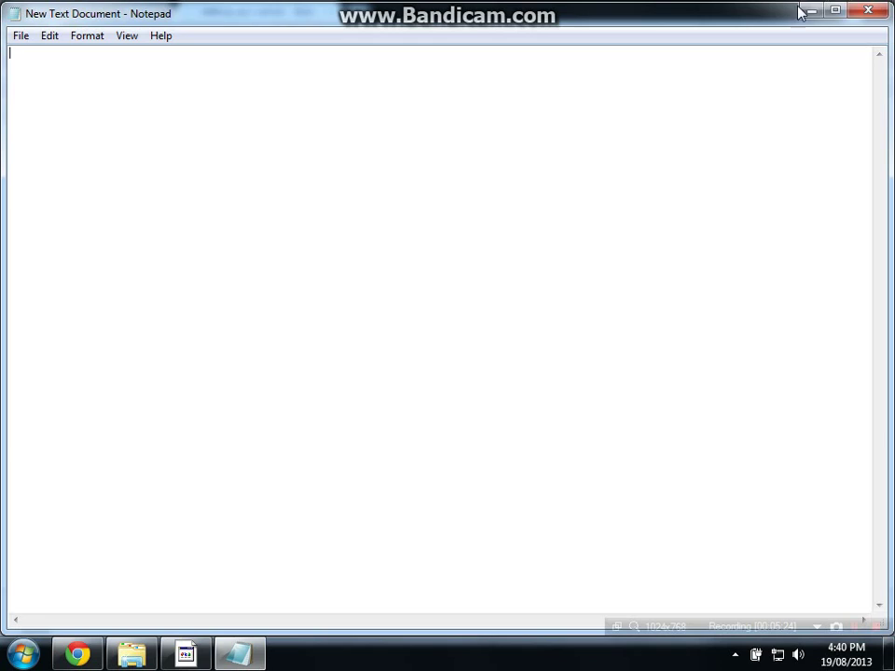
left_click(869, 9)
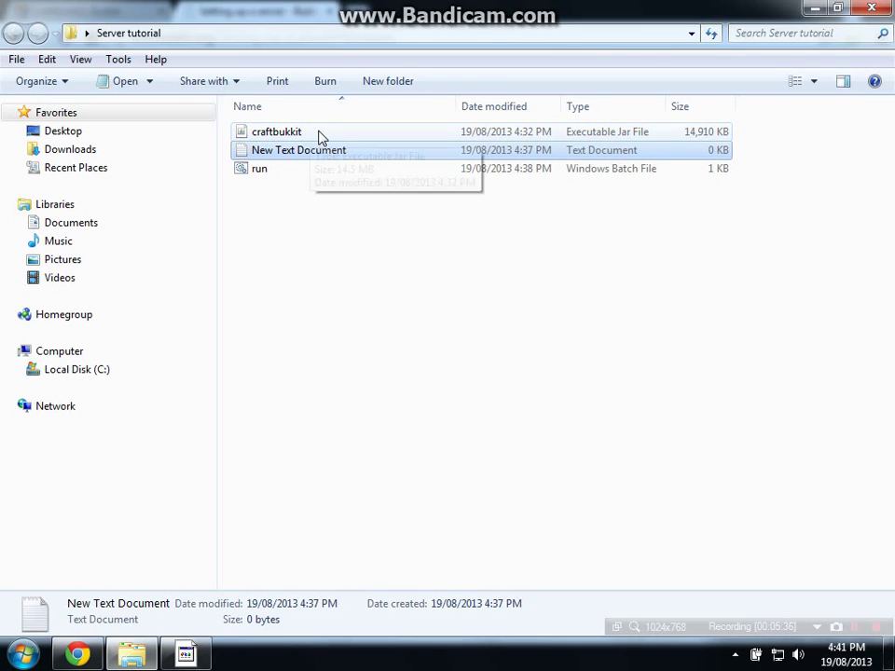
left_click(270, 175)
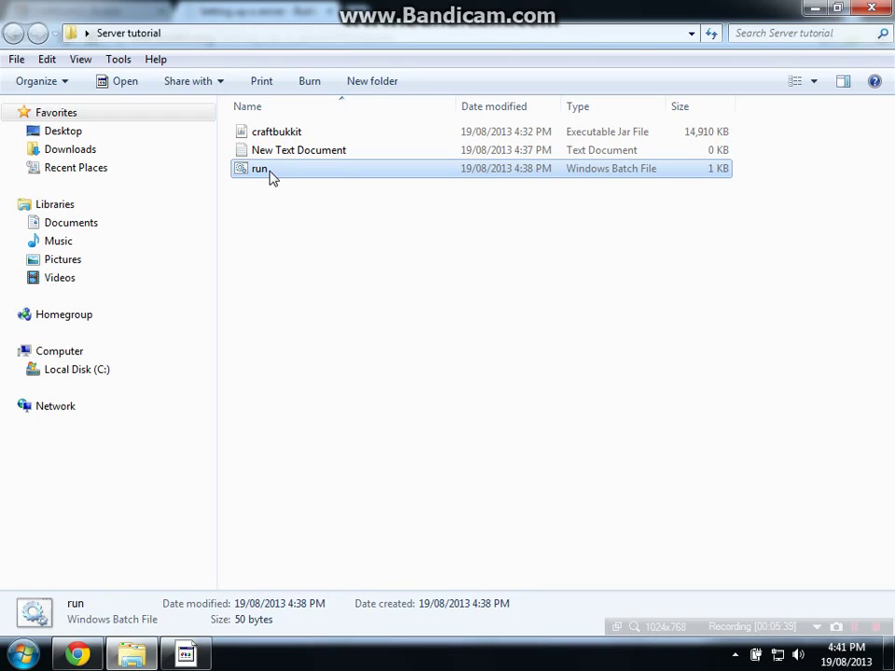
double_click(270, 175)
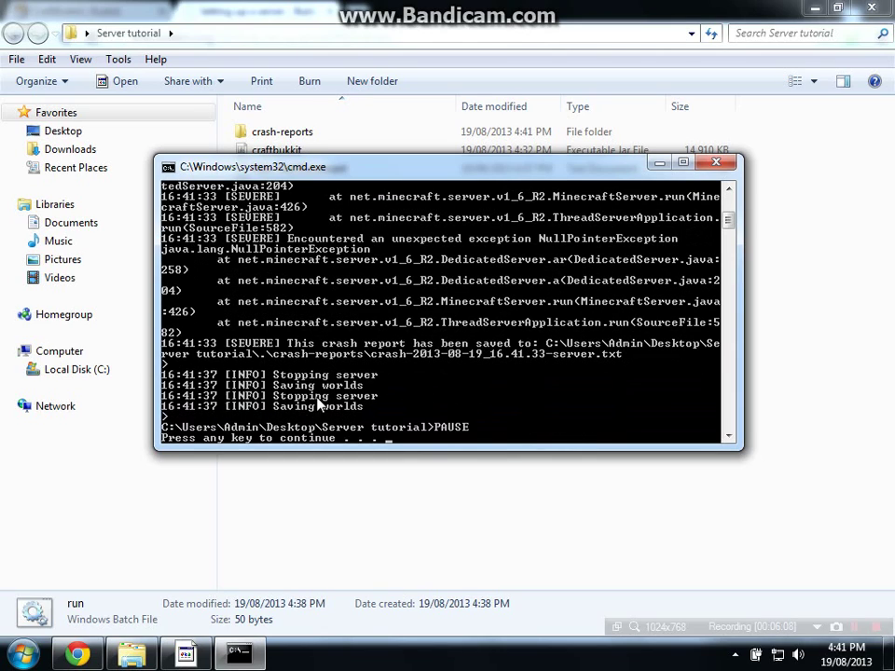
key("Return")
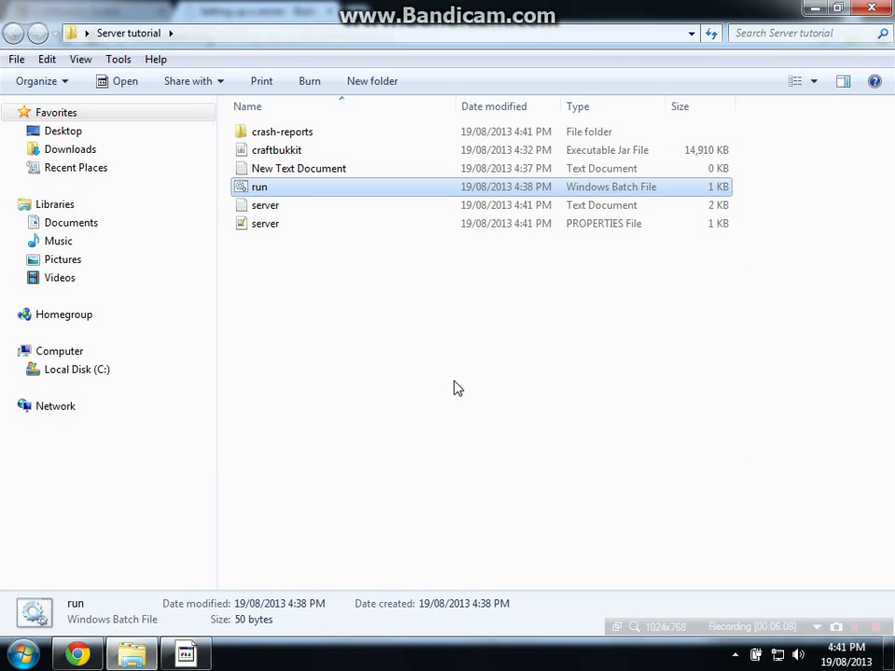
Step: Set server-port to 25566 in the server.properties file, save it and close the editor
double_click(285, 228)
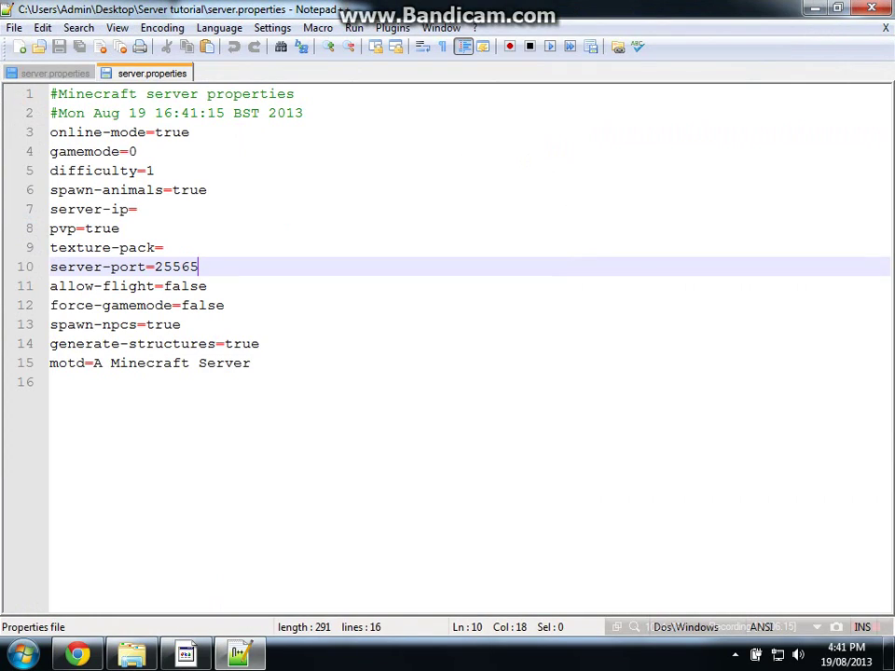
left_click_drag(58, 266, 200, 267)
left_click(200, 267)
key("BackSpace")
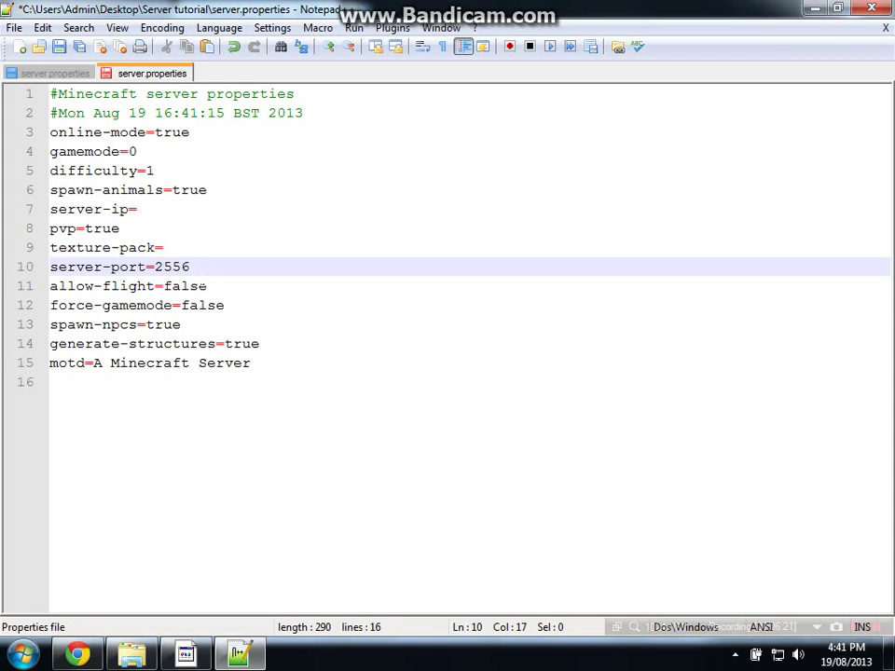
type("6")
left_click(57, 46)
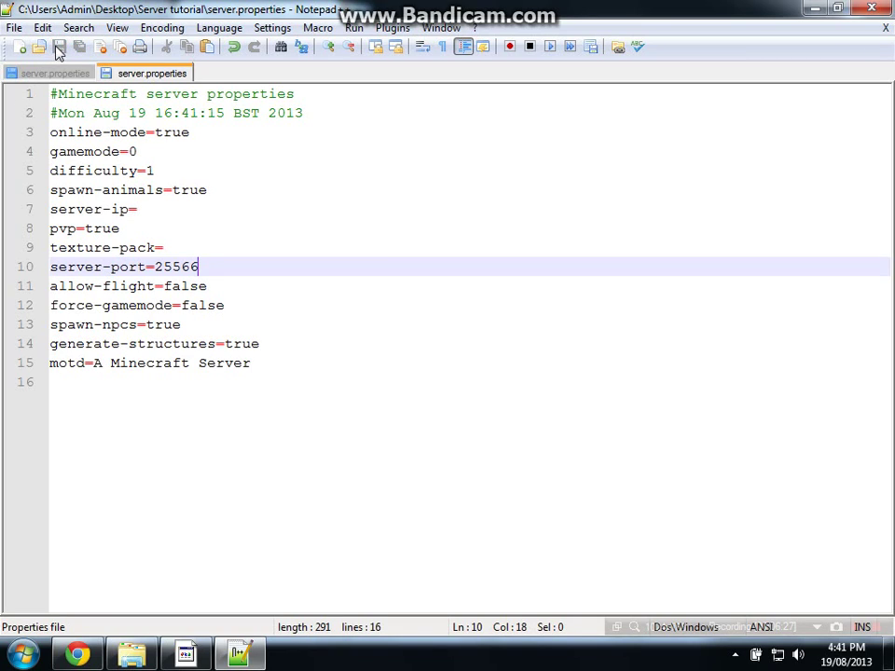
key("alt+F4")
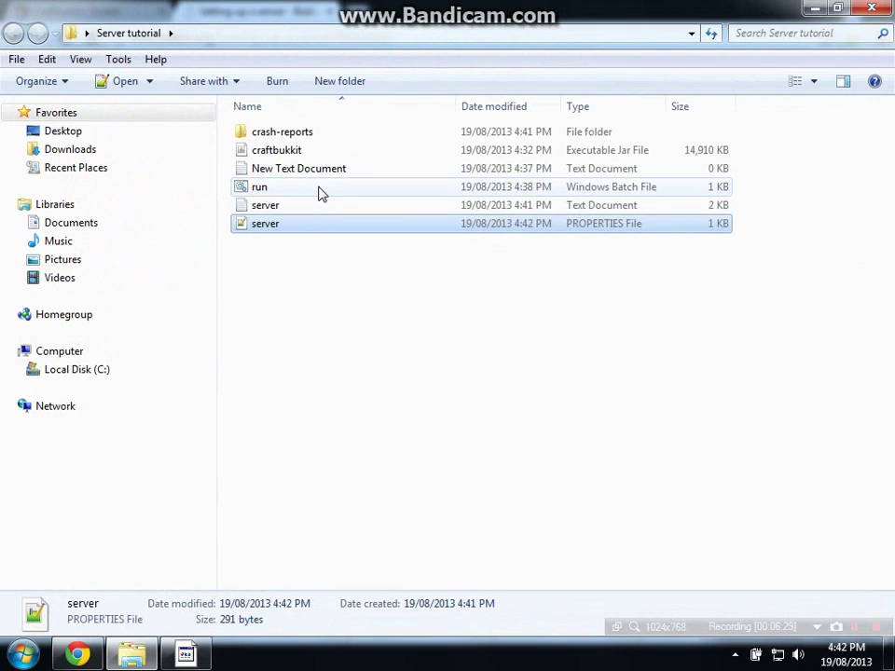
Step: Start the server with the run batch file, shut it down with the stop command once loaded, and close the console
double_click(319, 193)
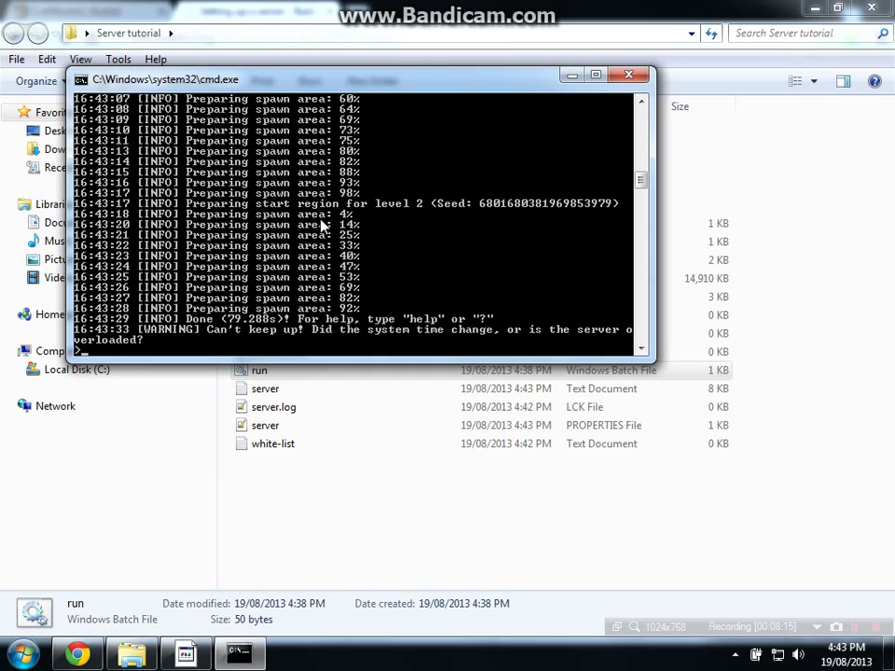
type("stop")
key("Return")
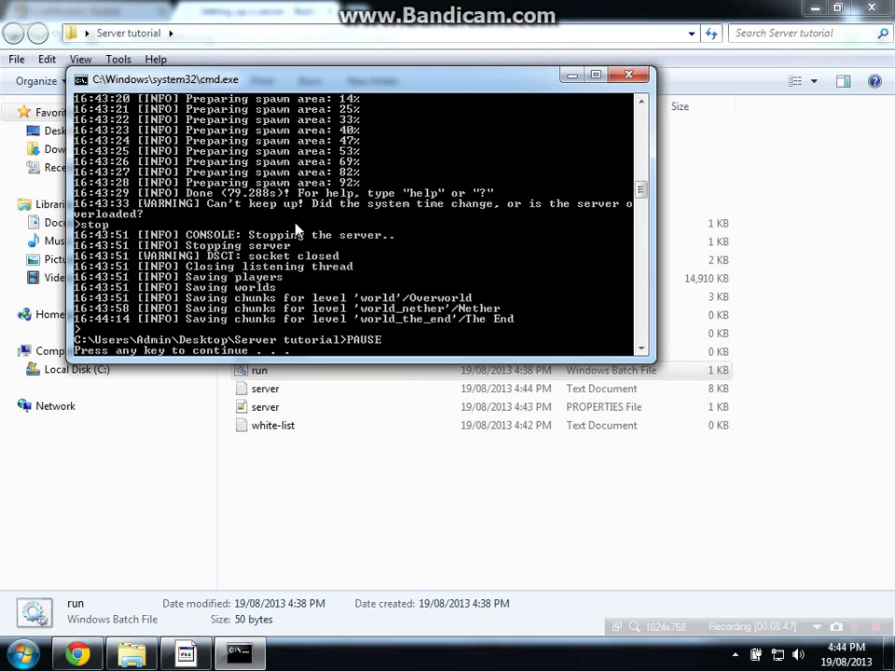
key("Return")
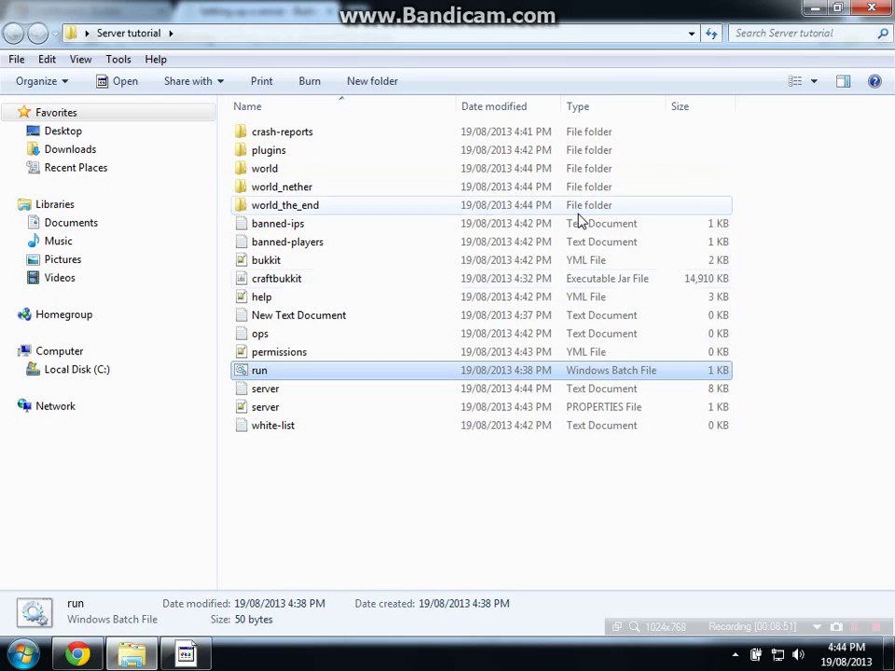
left_click(457, 554)
left_click_drag(457, 554, 485, 482)
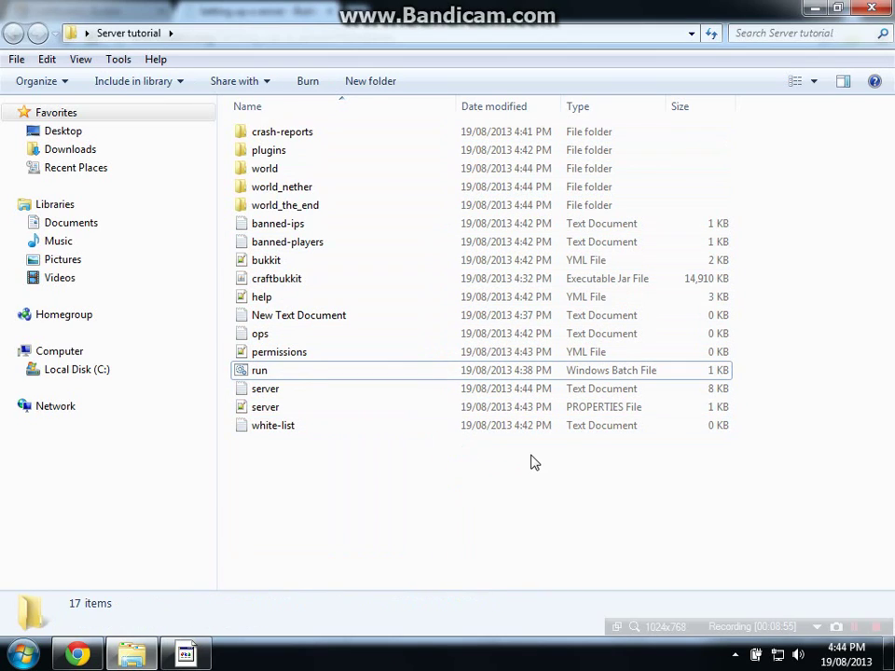